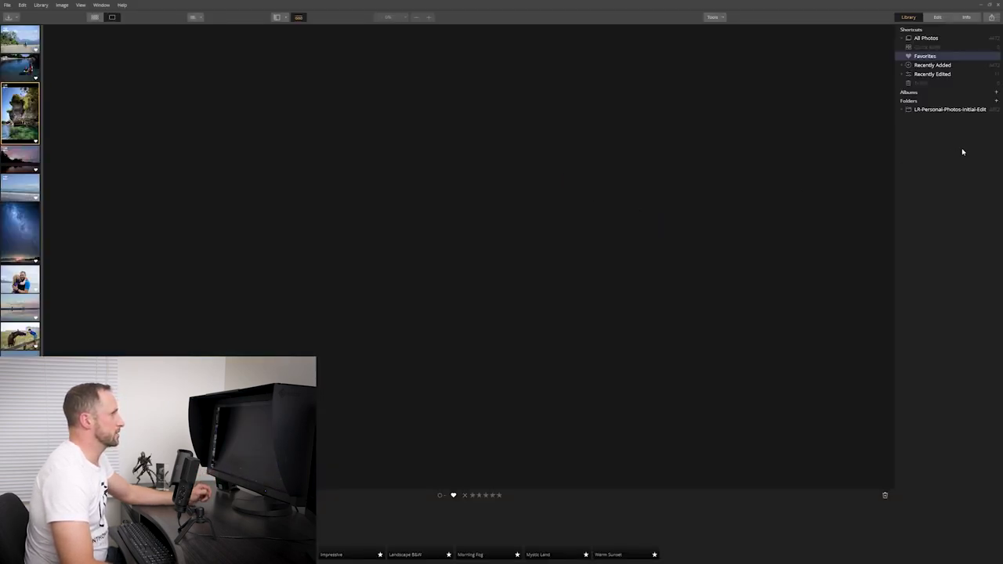
{"action": "left_click", "coordinate": [914, 18]}
{"action": "left_click", "coordinate": [912, 18]}
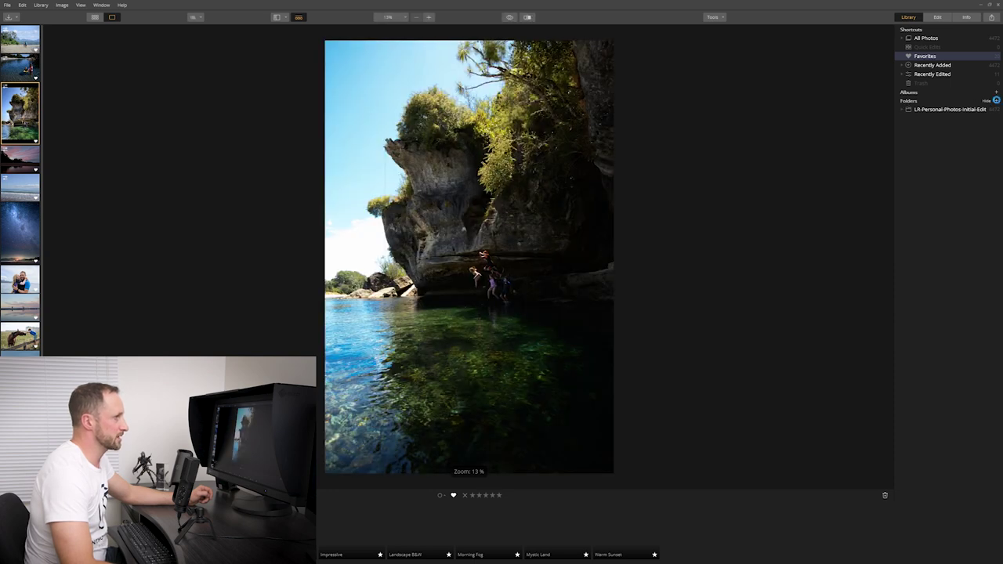
{"action": "left_click", "coordinate": [997, 101]}
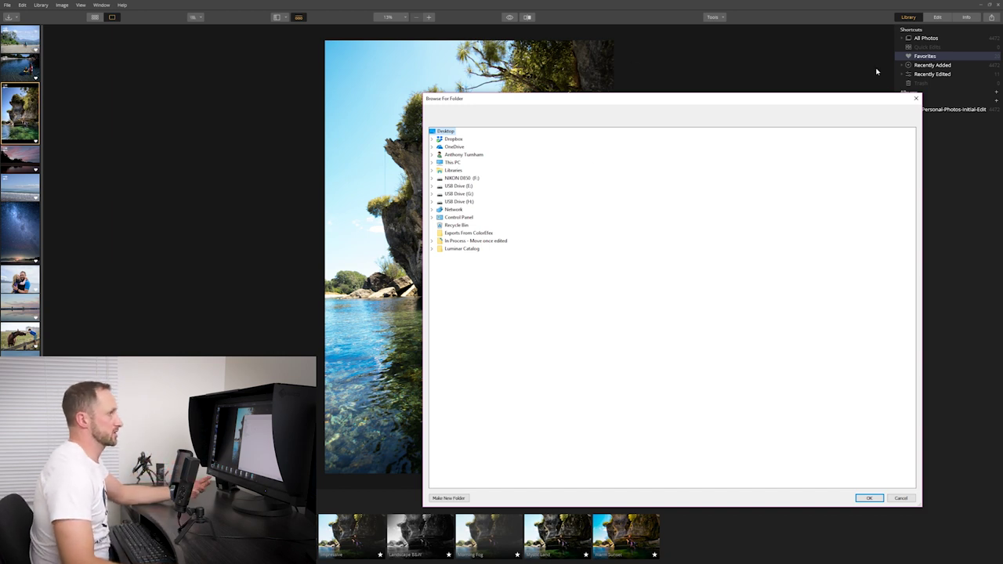
{"action": "key", "text": "Escape"}
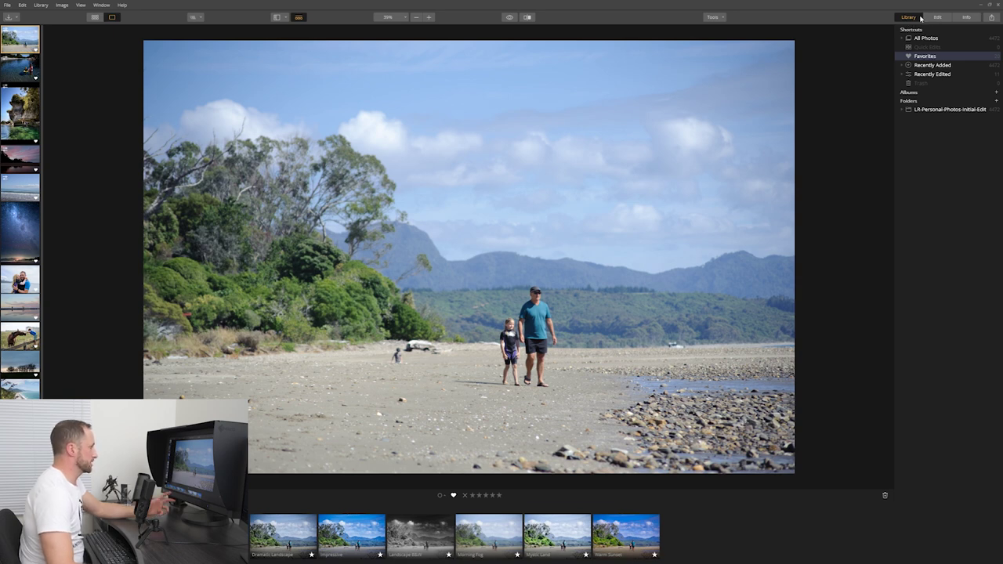
- Open the beach photo for editing with the Quick & Awesome filter workspace
{"action": "left_click", "coordinate": [940, 17]}
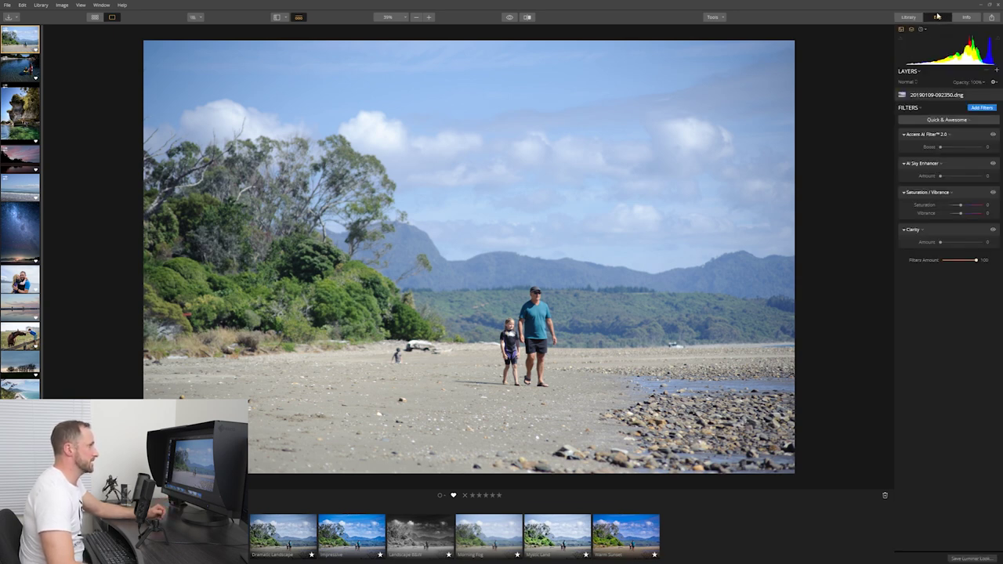
{"action": "left_click", "coordinate": [950, 121]}
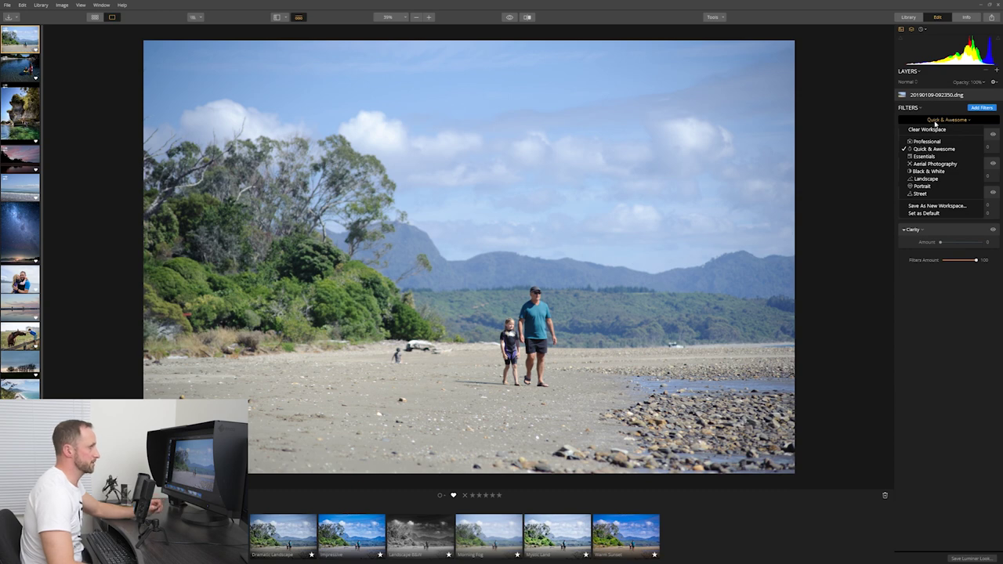
{"action": "left_click", "coordinate": [941, 149]}
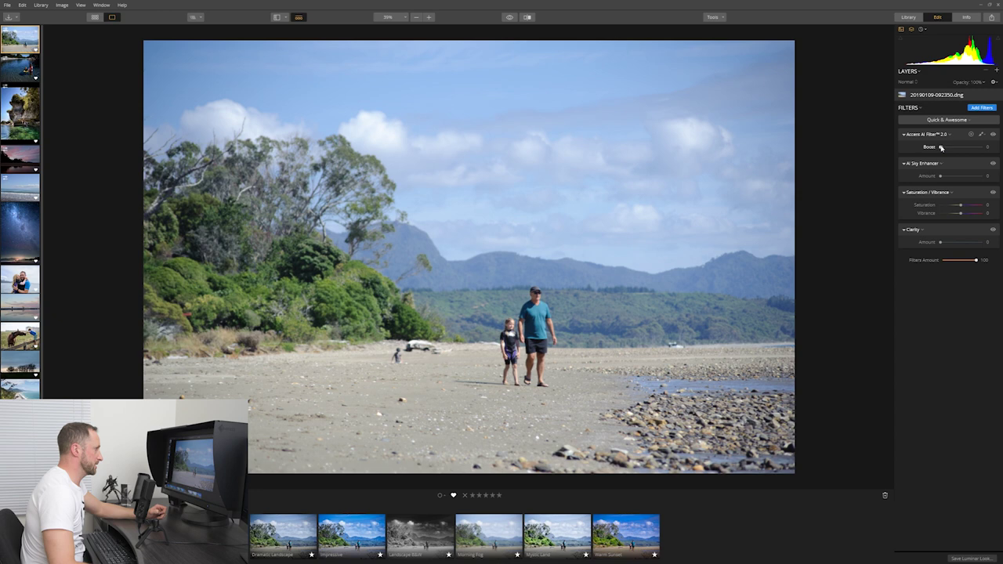
- Raise the Accent AI Filter boost to 100 on the beach photo with two walkers, comparing it at lower strengths
{"action": "left_click_drag", "start_coordinate": [942, 148], "coordinate": [997, 149]}
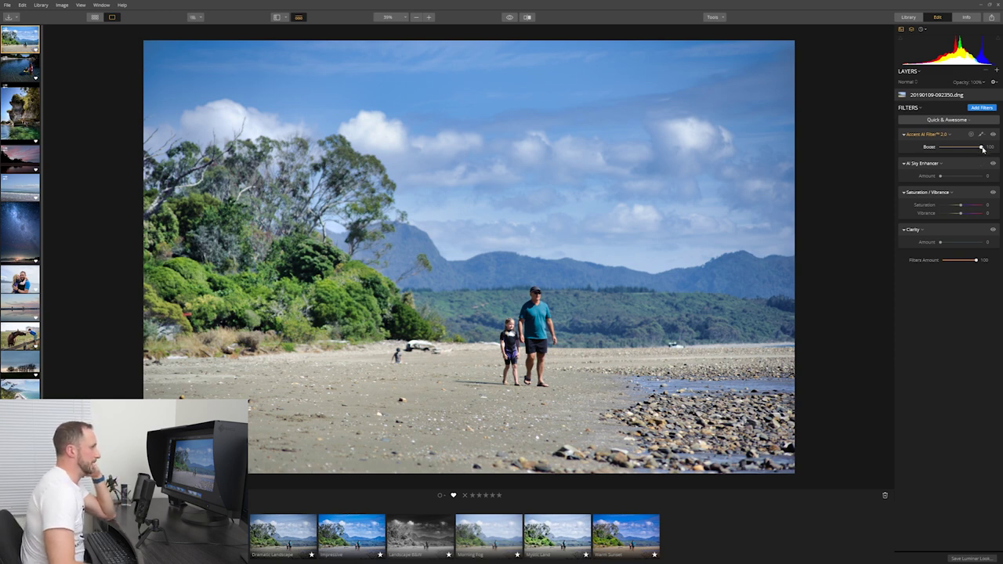
{"action": "mouse_move", "coordinate": [983, 149]}
{"action": "left_mouse_down"}
{"action": "mouse_move", "coordinate": [938, 149]}
{"action": "mouse_move", "coordinate": [980, 147]}
{"action": "left_mouse_up"}
{"action": "key", "text": "backslash"}
{"action": "key", "text": "backslash"}
{"action": "key", "text": "backslash"}
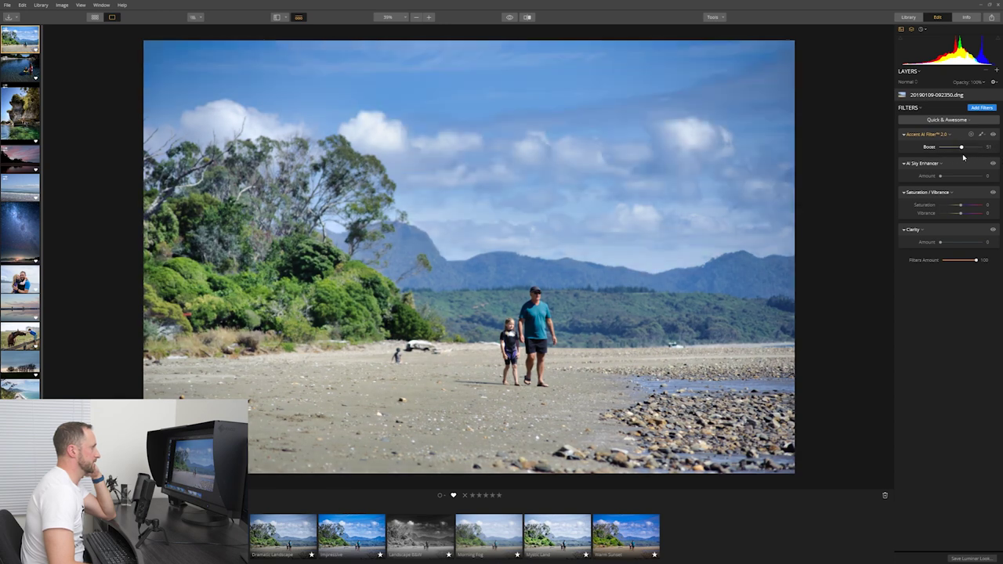
{"action": "key", "text": "backslash"}
{"action": "key", "text": "backslash"}
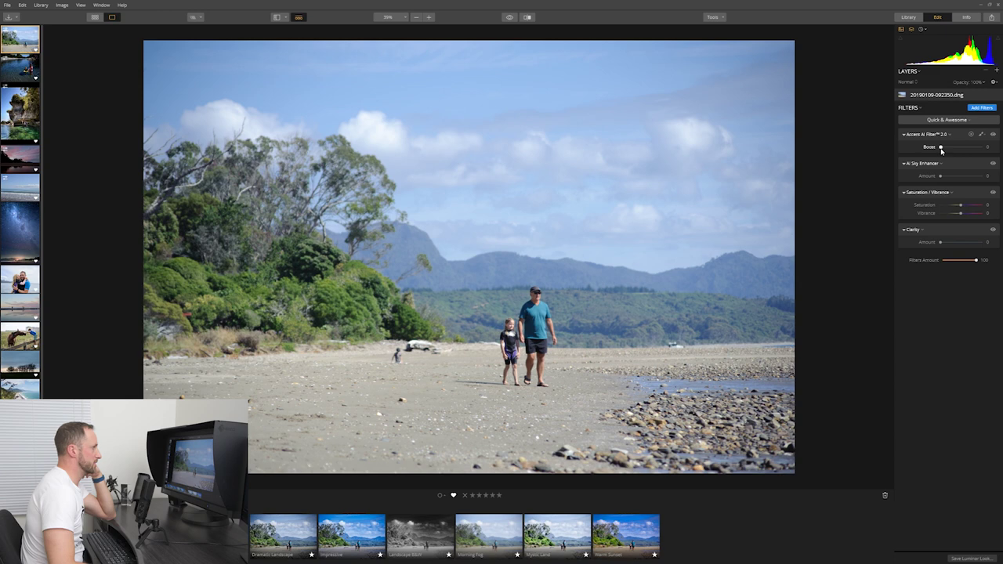
{"action": "left_click_drag", "start_coordinate": [943, 150], "coordinate": [1000, 152]}
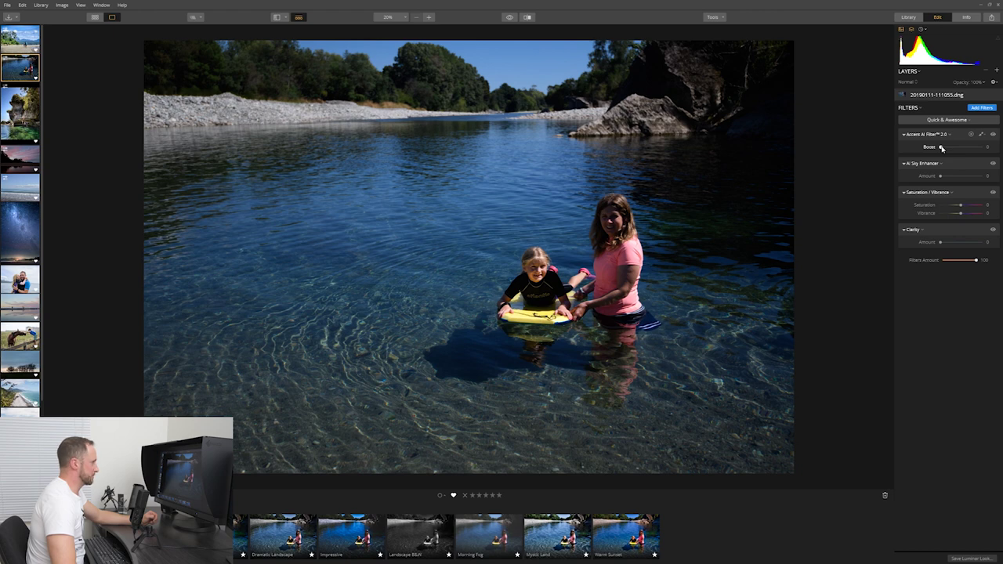
- Set the Accent AI Filter boost to 100 on the photo of two people in the river
{"action": "left_click_drag", "start_coordinate": [942, 147], "coordinate": [995, 153]}
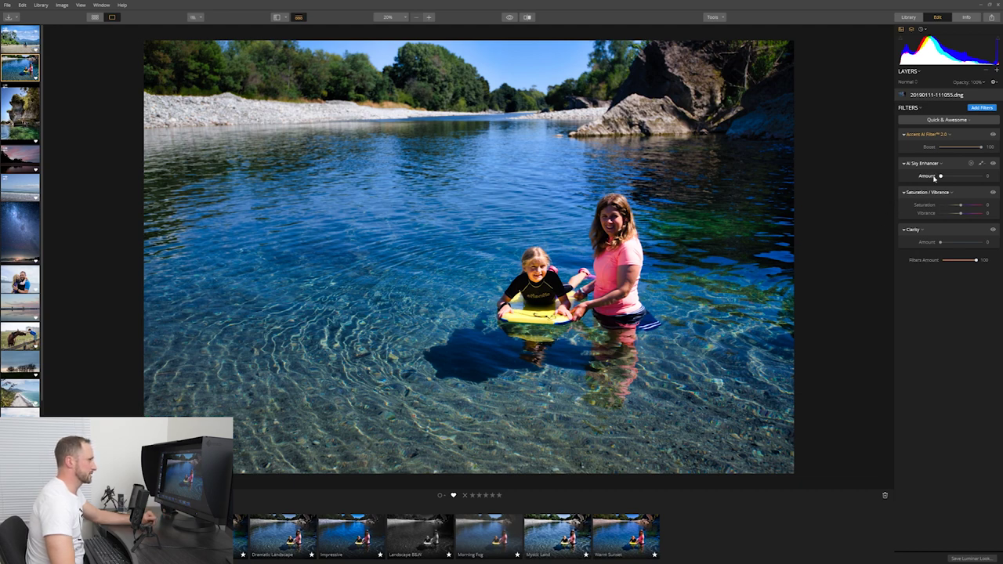
{"action": "mouse_move", "coordinate": [981, 149]}
{"action": "left_mouse_down"}
{"action": "mouse_move", "coordinate": [953, 156]}
{"action": "mouse_move", "coordinate": [982, 148]}
{"action": "left_mouse_up"}
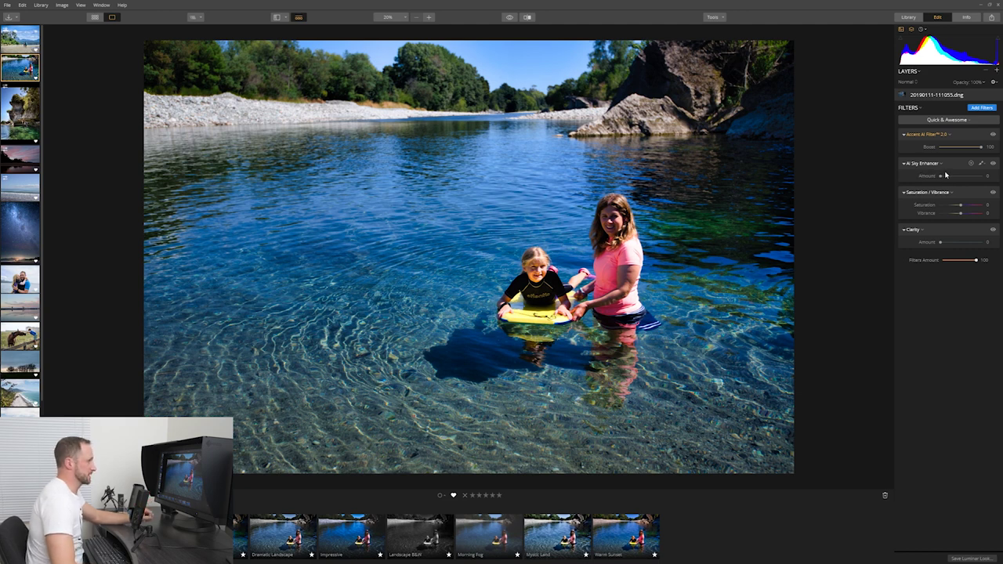
- Set the Accent AI Filter boost to 100 on the cliff photo and inspect the jumping children at 100% zoom
{"action": "key", "text": "Right"}
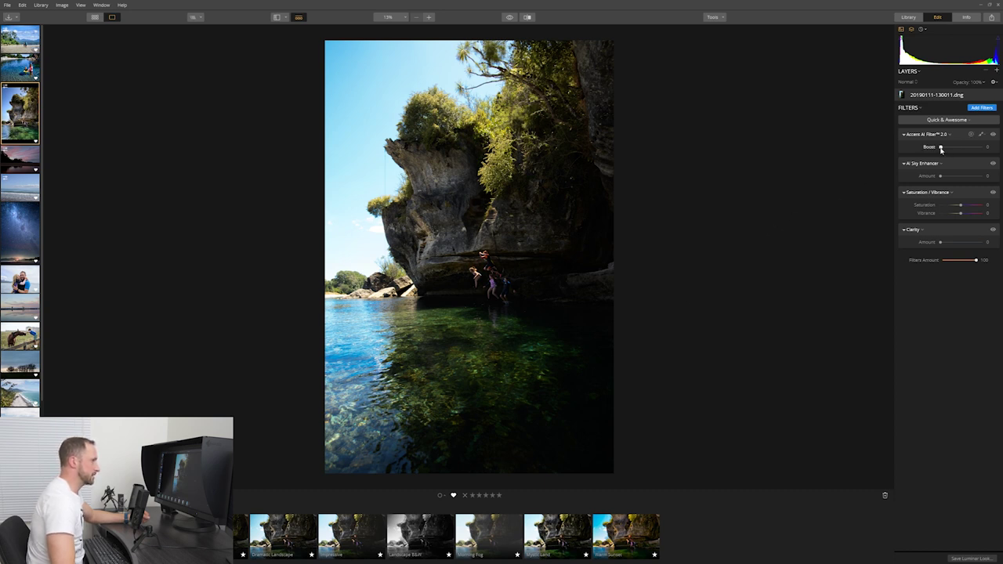
{"action": "left_click_drag", "start_coordinate": [942, 148], "coordinate": [980, 147]}
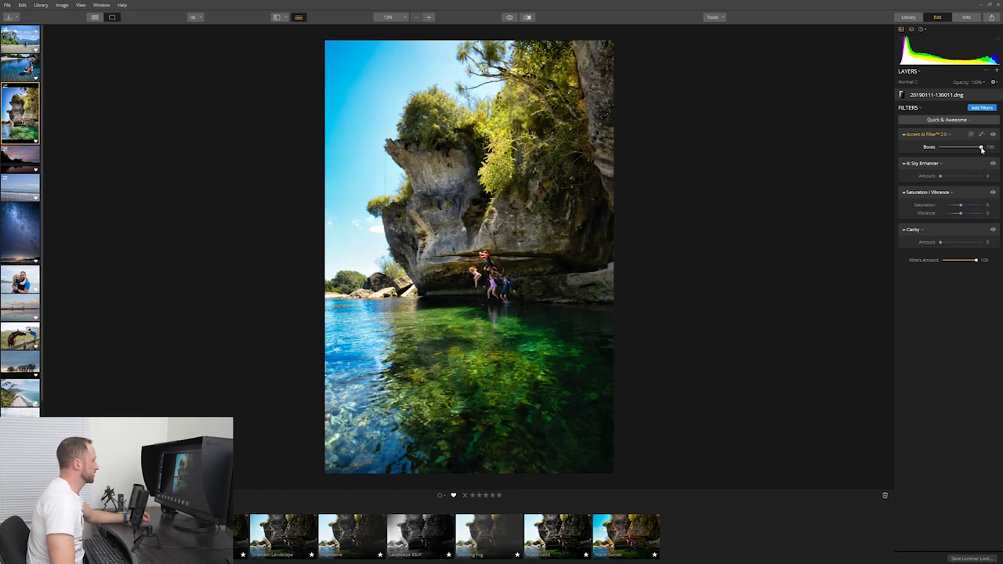
{"action": "mouse_move", "coordinate": [982, 149]}
{"action": "left_mouse_down"}
{"action": "mouse_move", "coordinate": [940, 148]}
{"action": "mouse_move", "coordinate": [982, 147]}
{"action": "left_mouse_up"}
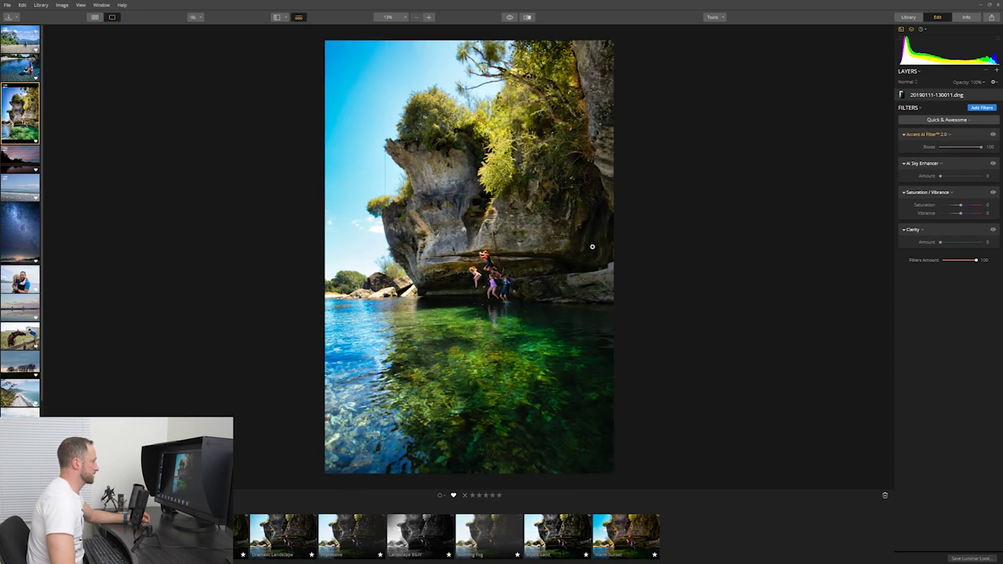
{"action": "left_click", "coordinate": [488, 272]}
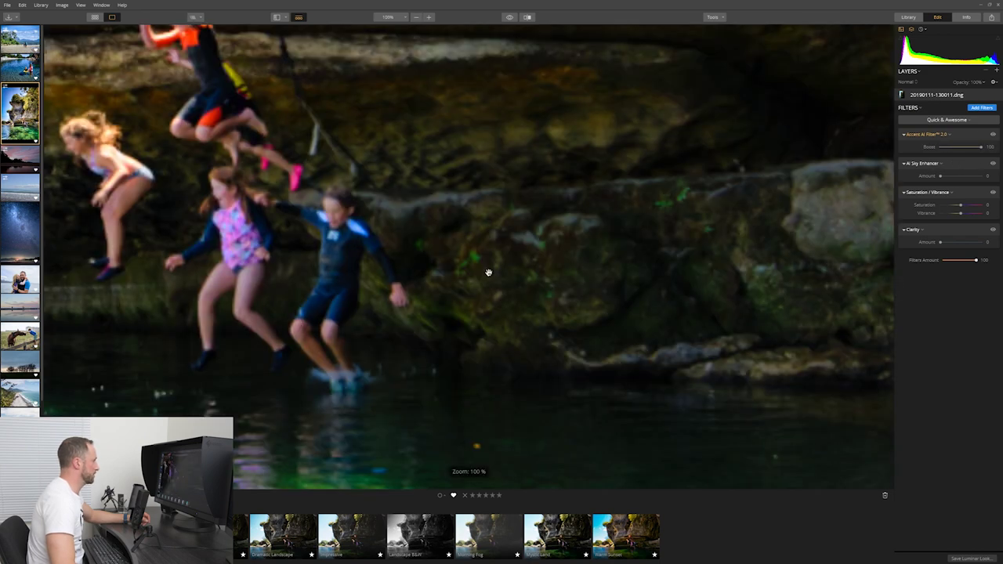
{"action": "left_click_drag", "start_coordinate": [414, 224], "coordinate": [689, 300]}
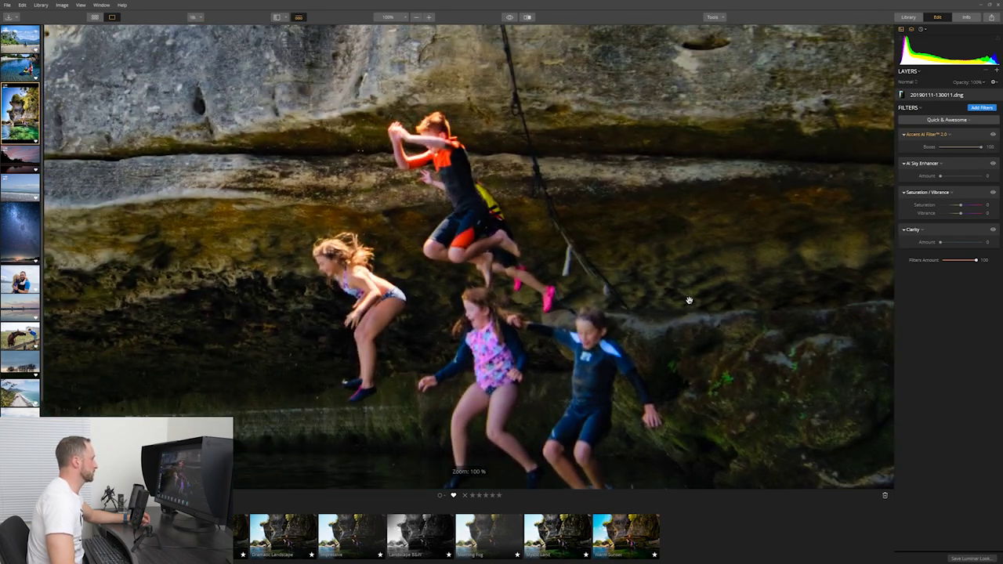
{"action": "left_click", "coordinate": [584, 226]}
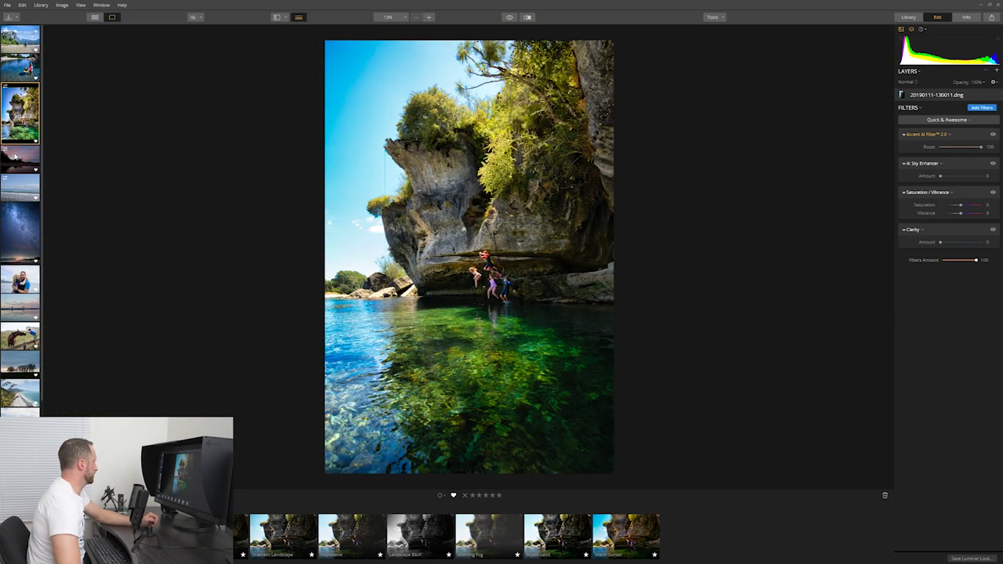
- Set the Accent AI Filter boost to 100 on the pink sunset photo with silhouetted trees
{"action": "left_click", "coordinate": [15, 157]}
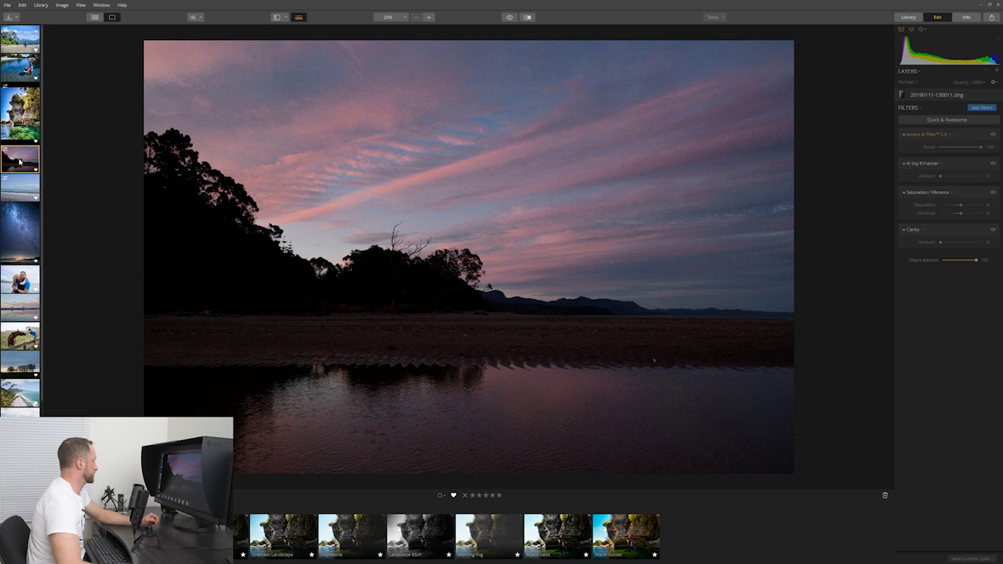
{"action": "left_click", "coordinate": [23, 45]}
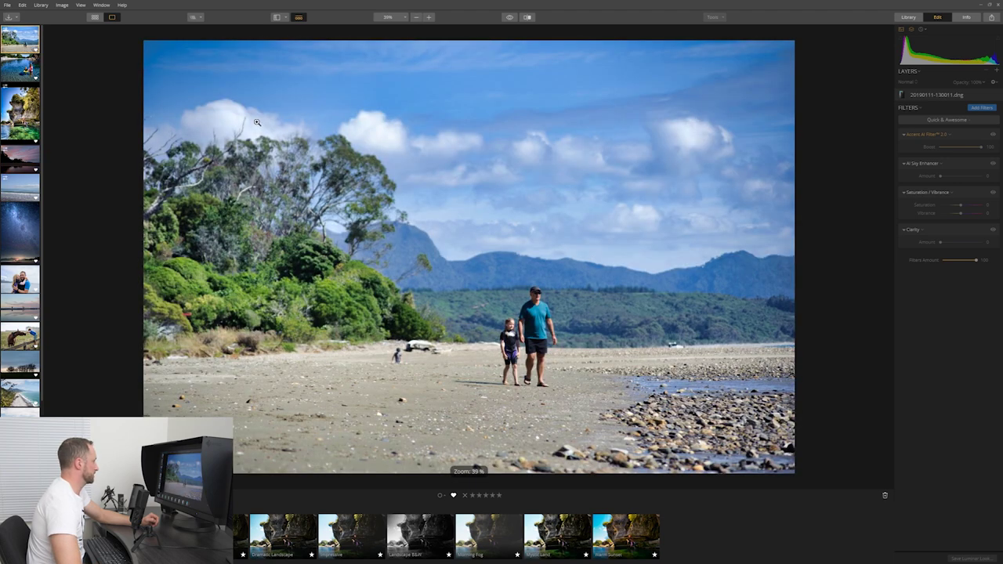
{"action": "left_click", "coordinate": [29, 163]}
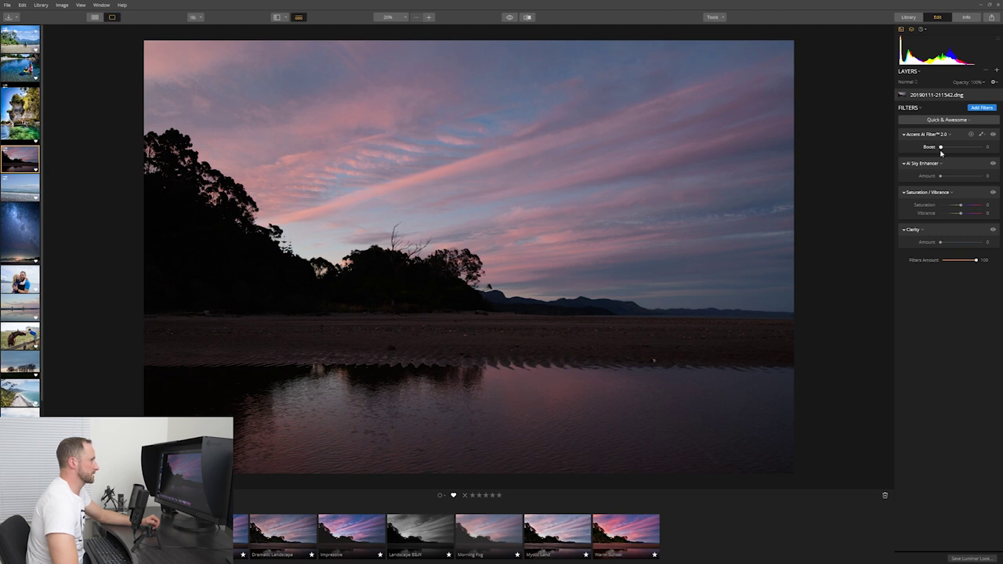
{"action": "left_click_drag", "start_coordinate": [941, 148], "coordinate": [998, 156]}
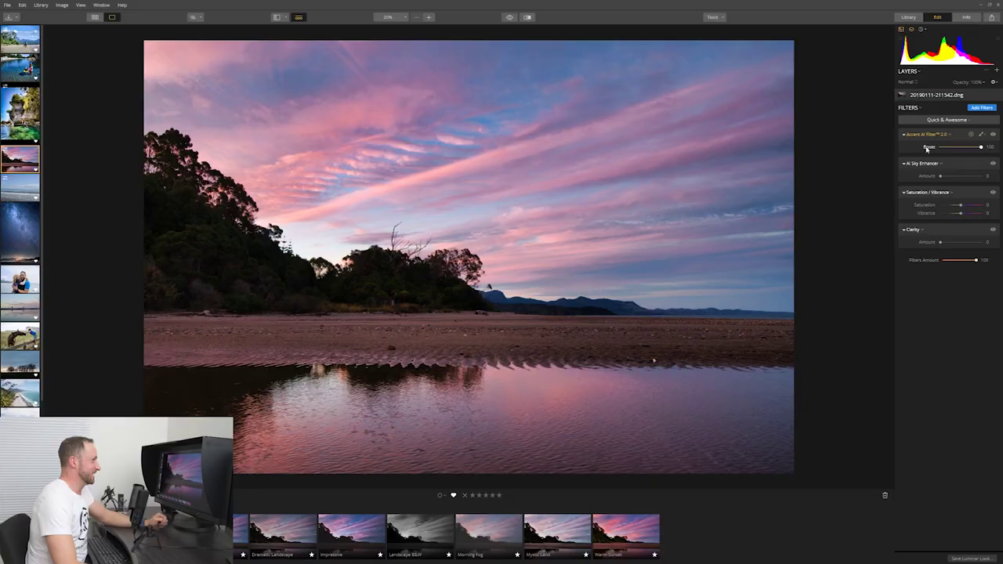
{"action": "left_click_drag", "start_coordinate": [970, 149], "coordinate": [980, 147]}
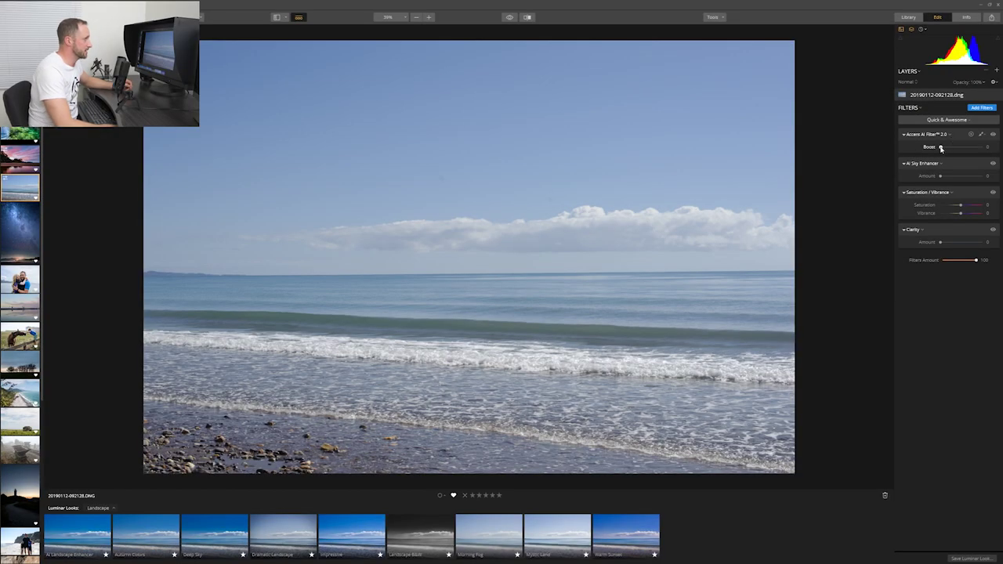
- Set the Accent AI Filter boost and the AI Sky Enhancer amount to 100 on the seascape with breaking waves
{"action": "left_click_drag", "start_coordinate": [941, 148], "coordinate": [992, 162]}
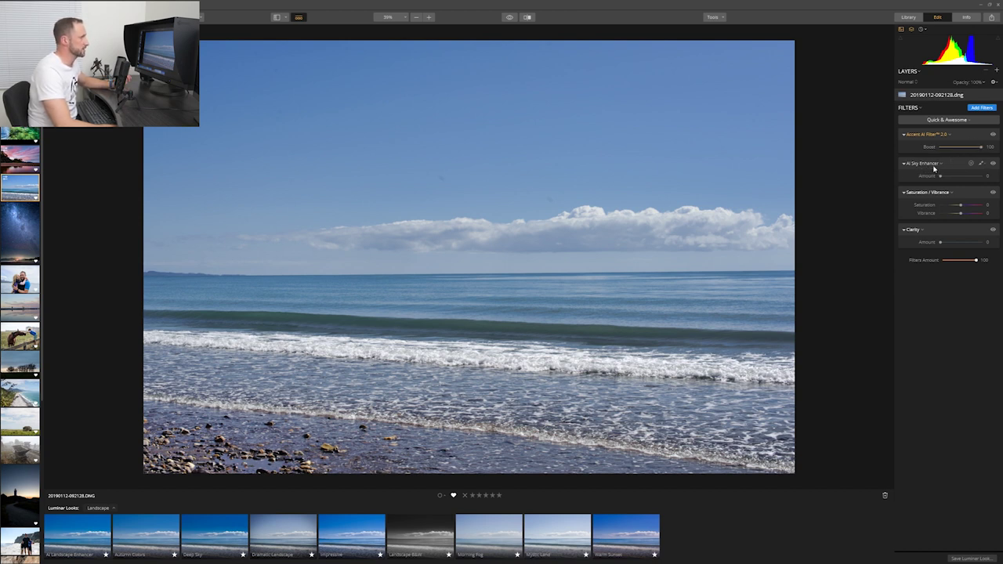
{"action": "left_click_drag", "start_coordinate": [941, 176], "coordinate": [986, 183]}
{"action": "key", "text": "backslash"}
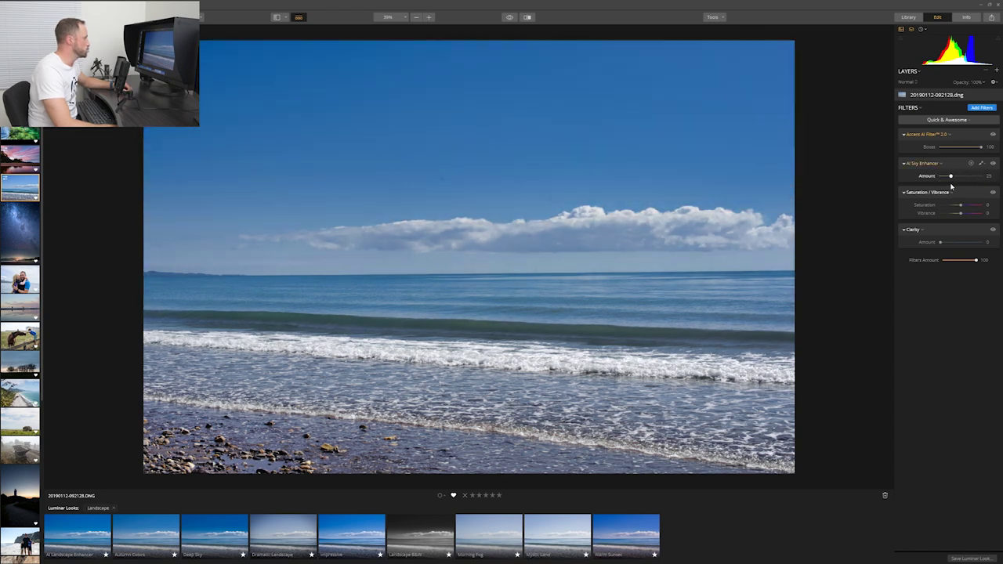
{"action": "key", "text": "backslash"}
{"action": "key", "text": "backslash"}
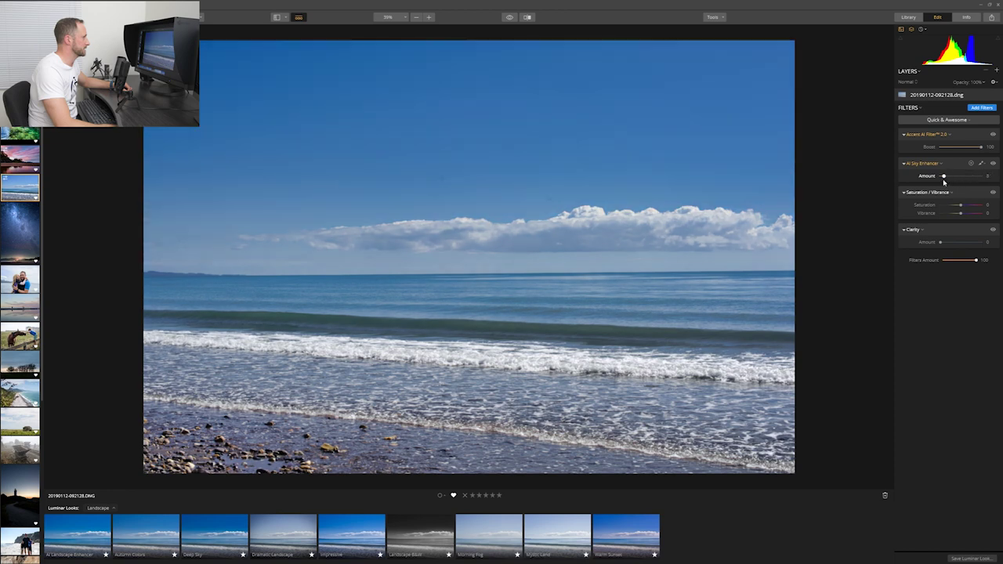
{"action": "key", "text": "backslash"}
{"action": "left_click_drag", "start_coordinate": [980, 177], "coordinate": [964, 176]}
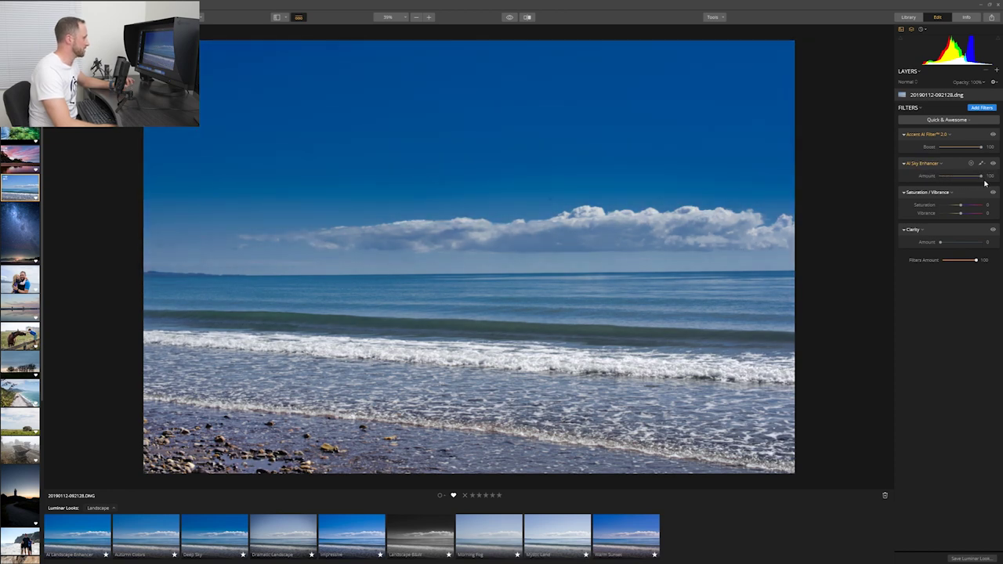
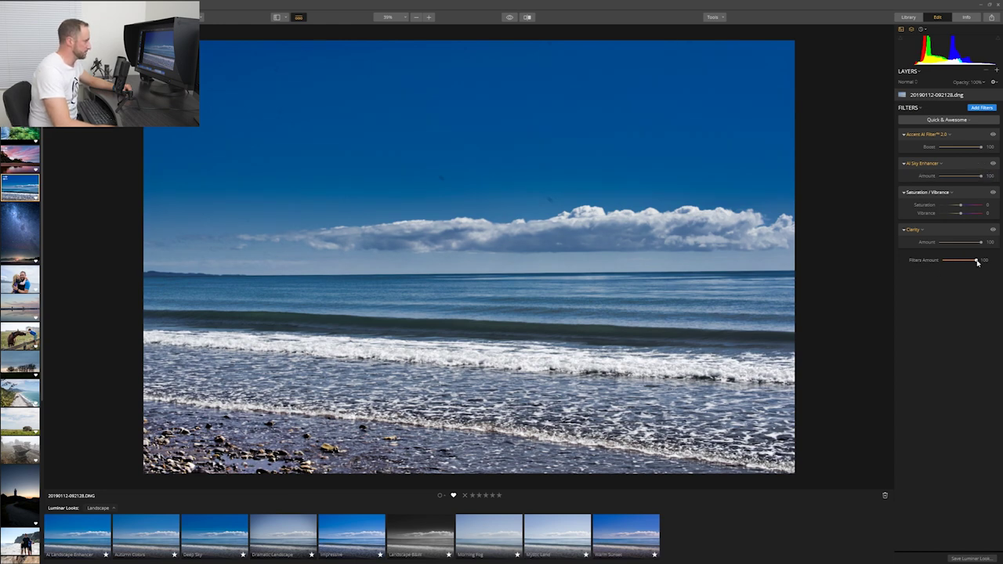
- Reduce the seascape's overall Filters Amount to 59 and compare the photo before and after editing
{"action": "left_click_drag", "start_coordinate": [977, 262], "coordinate": [937, 262]}
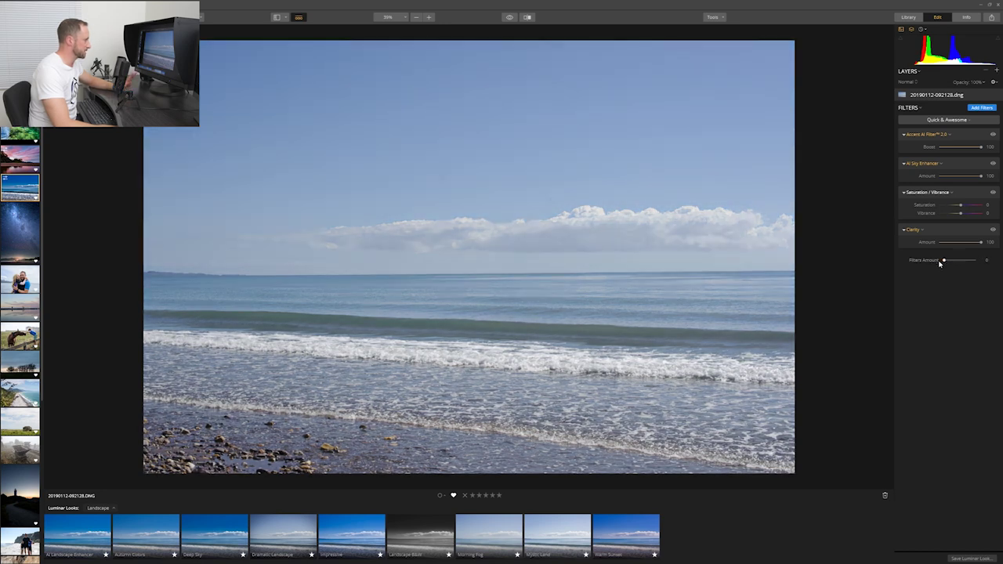
{"action": "double_click", "coordinate": [945, 262]}
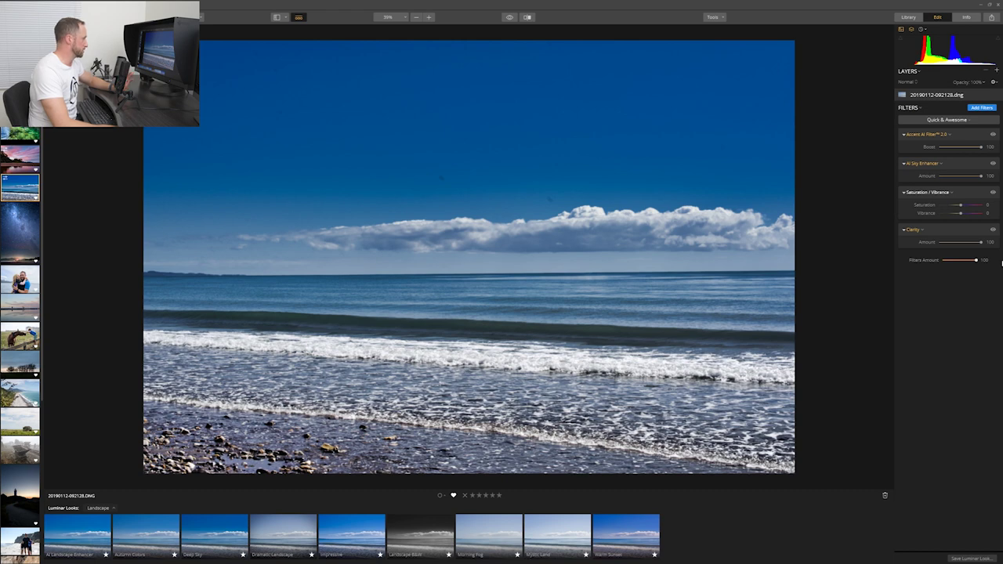
{"action": "mouse_move", "coordinate": [977, 261]}
{"action": "left_mouse_down"}
{"action": "mouse_move", "coordinate": [954, 264]}
{"action": "mouse_move", "coordinate": [974, 265]}
{"action": "mouse_move", "coordinate": [964, 268]}
{"action": "left_mouse_up"}
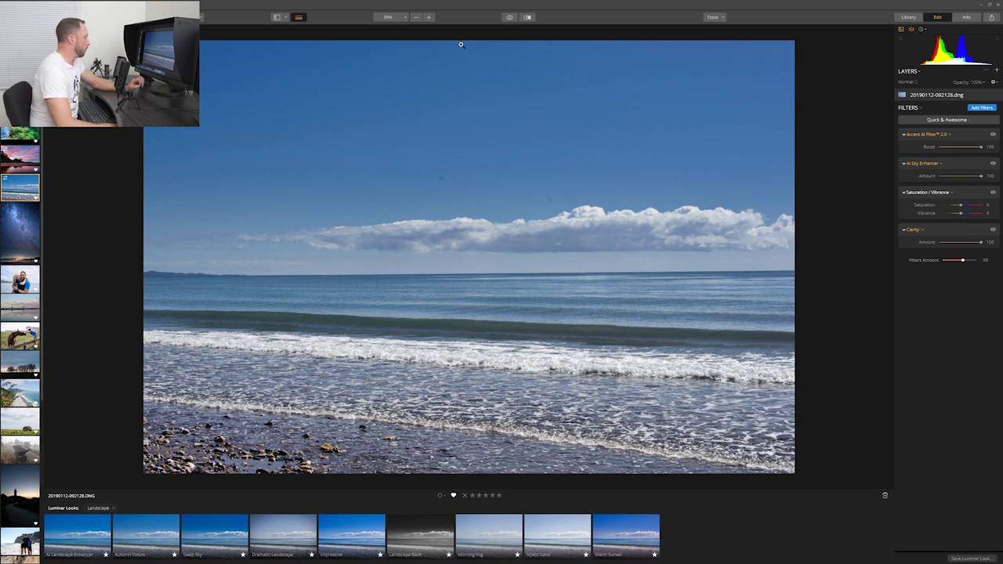
{"action": "left_click", "coordinate": [509, 17]}
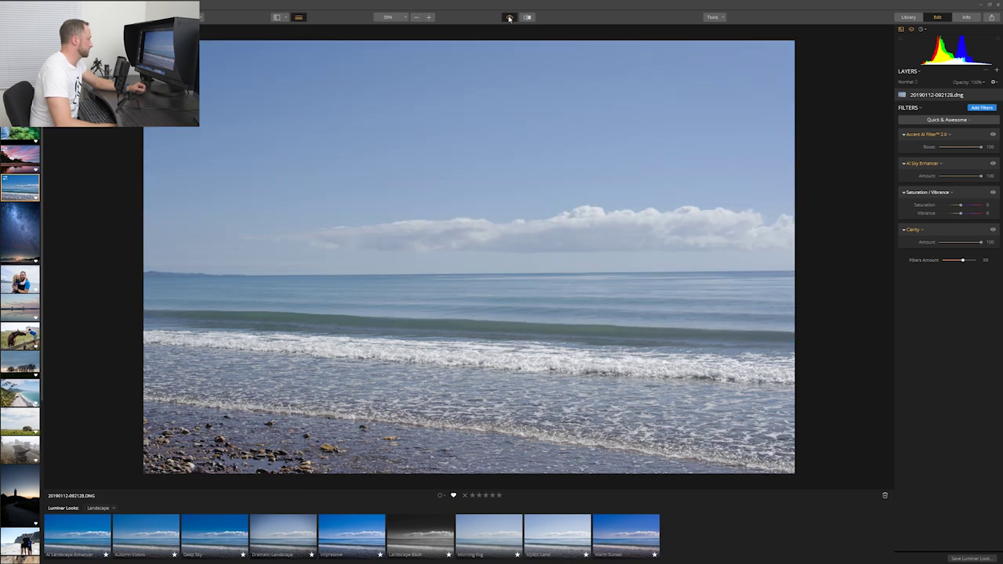
{"action": "left_click", "coordinate": [509, 17]}
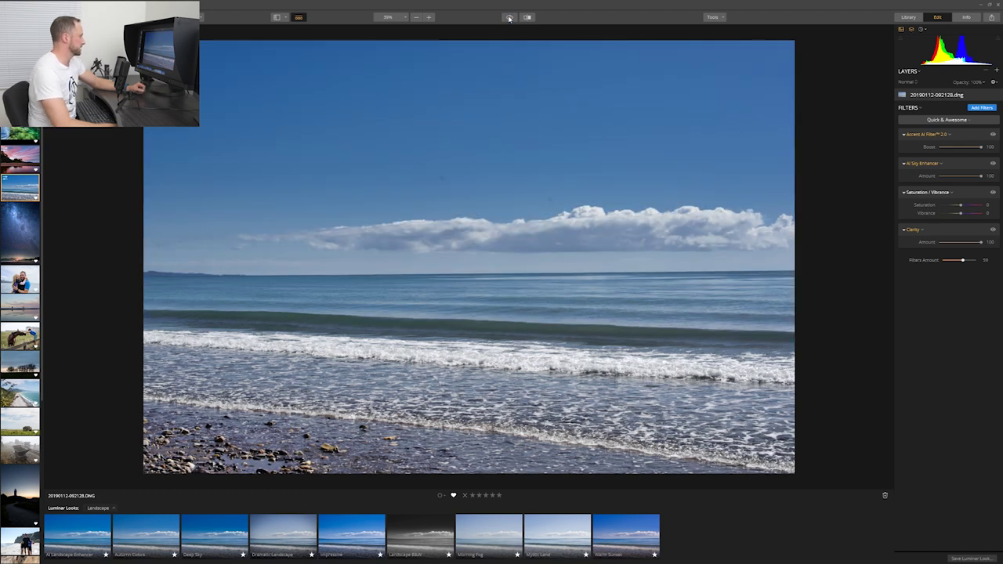
{"action": "left_click", "coordinate": [510, 17]}
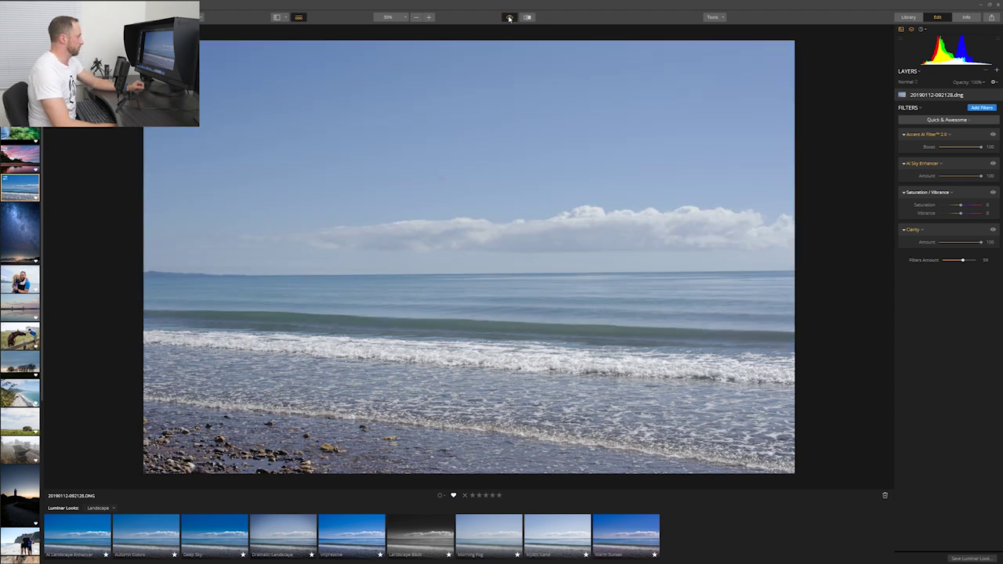
{"action": "left_click", "coordinate": [510, 17]}
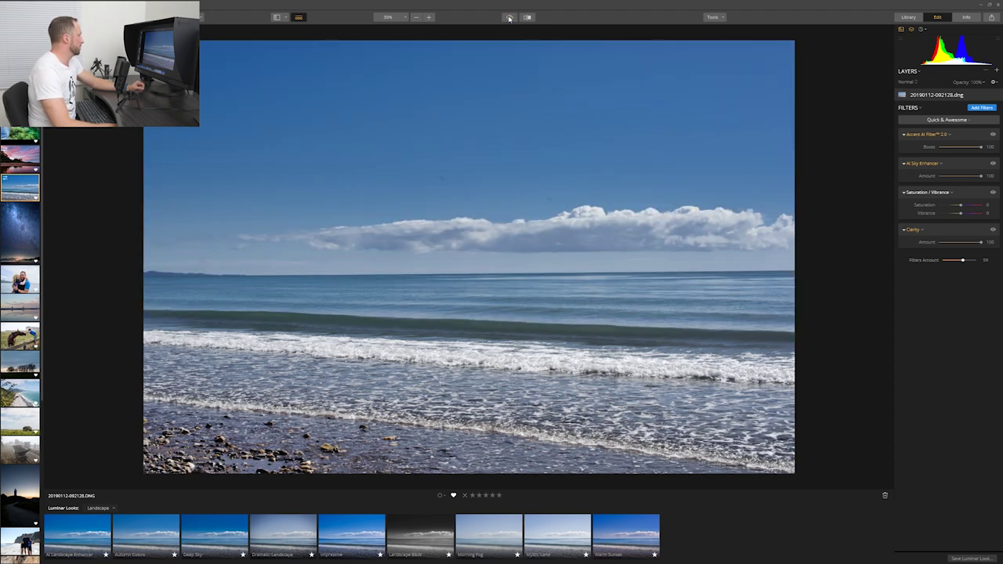
- Compare the seascape with its unedited original once more and view the Milky Way night photo
{"action": "left_click", "coordinate": [510, 17]}
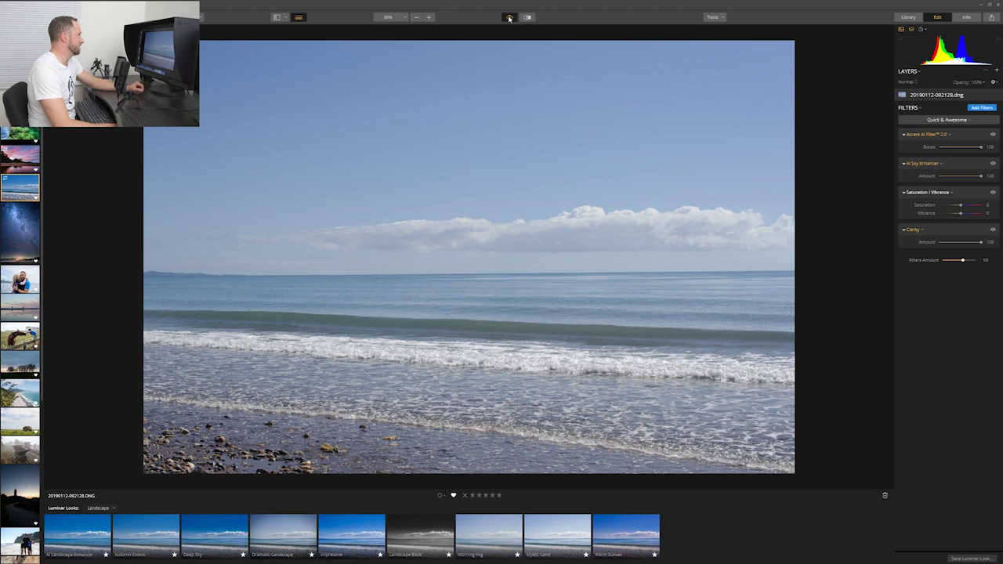
{"action": "left_click", "coordinate": [509, 17]}
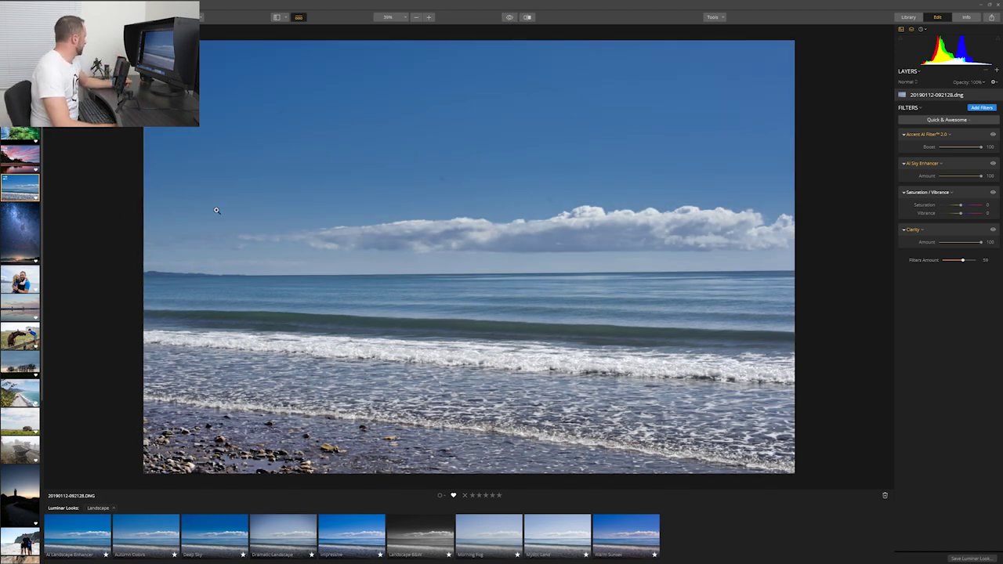
{"action": "left_click", "coordinate": [38, 235]}
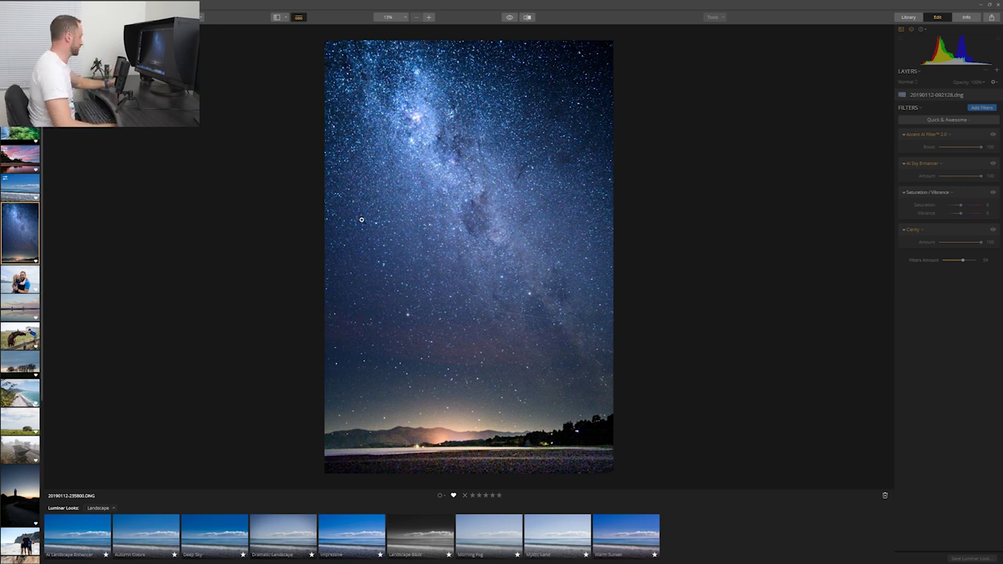
- On the portrait of the girl kissing the man's cheek, set the Accent AI Filter boost to 100 and the AI Sky Enhancer amount to 45
{"action": "left_click", "coordinate": [27, 284]}
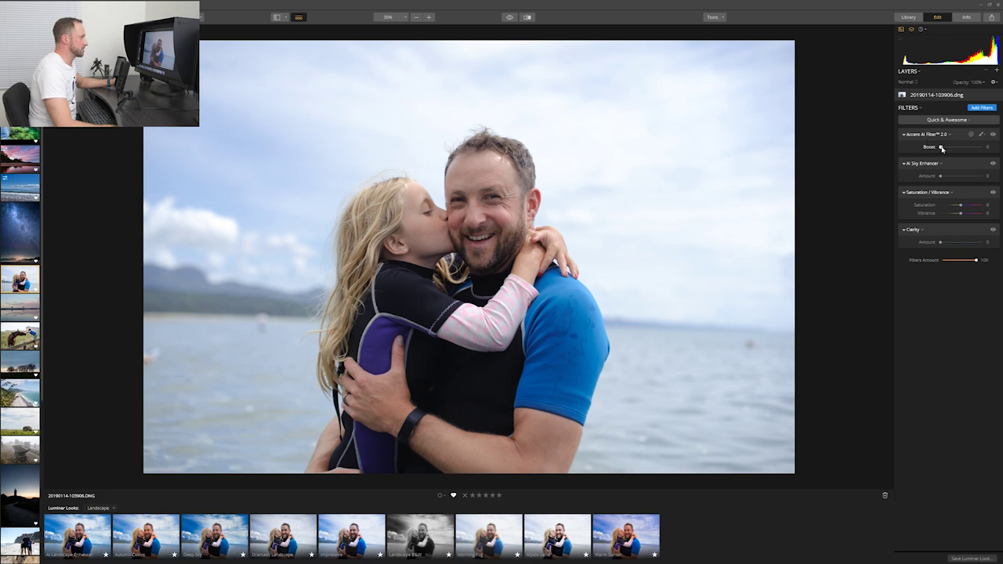
{"action": "left_click_drag", "start_coordinate": [943, 147], "coordinate": [987, 157]}
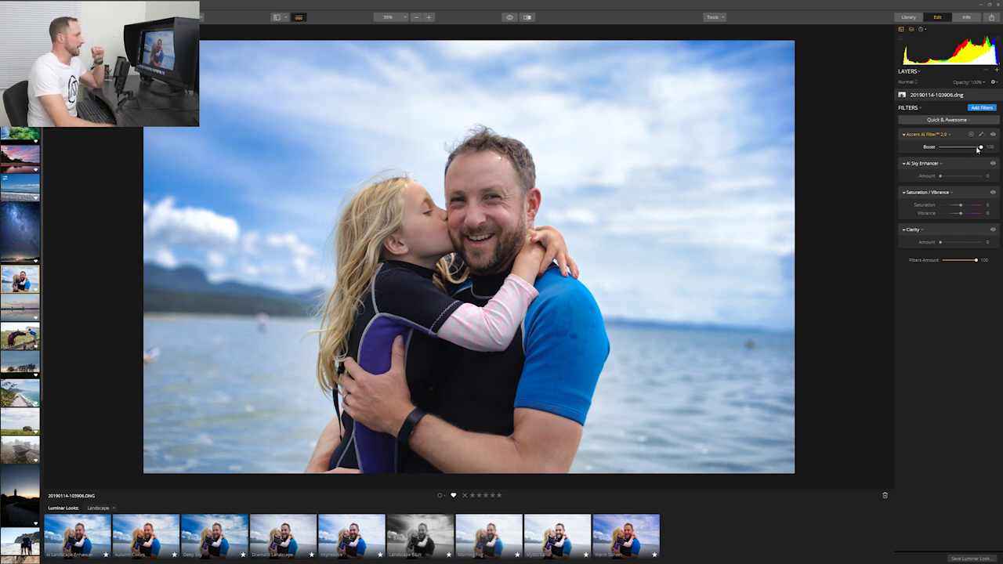
{"action": "mouse_move", "coordinate": [983, 148]}
{"action": "left_mouse_down"}
{"action": "mouse_move", "coordinate": [935, 139]}
{"action": "mouse_move", "coordinate": [997, 143]}
{"action": "left_mouse_up"}
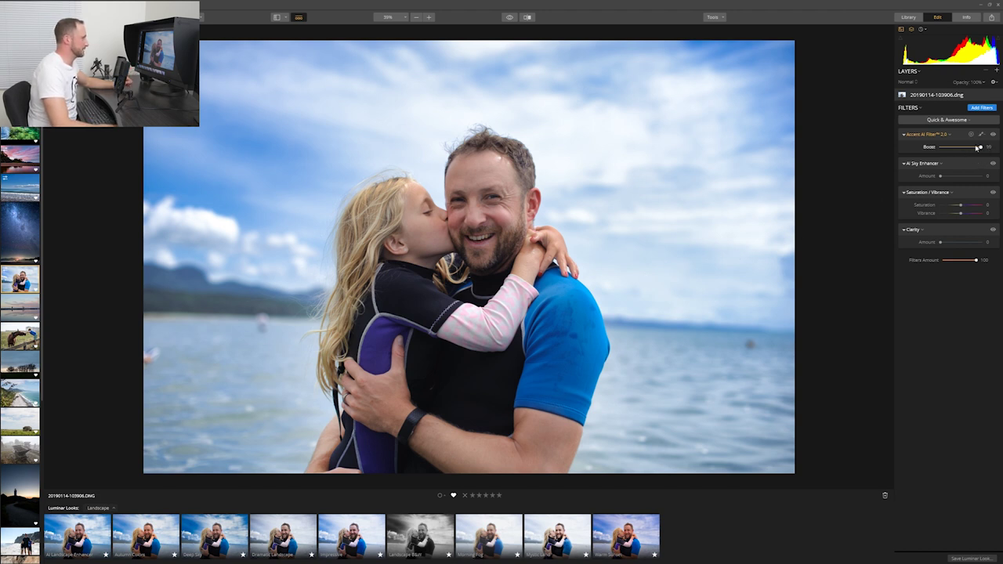
{"action": "mouse_move", "coordinate": [979, 148]}
{"action": "left_mouse_down"}
{"action": "mouse_move", "coordinate": [952, 148]}
{"action": "mouse_move", "coordinate": [988, 157]}
{"action": "left_mouse_up"}
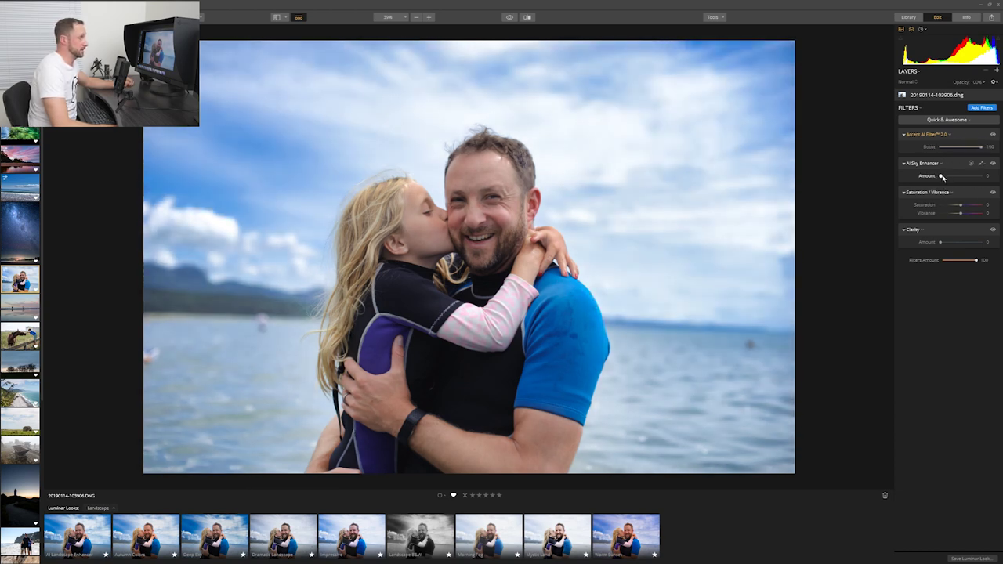
{"action": "left_click_drag", "start_coordinate": [943, 177], "coordinate": [996, 181]}
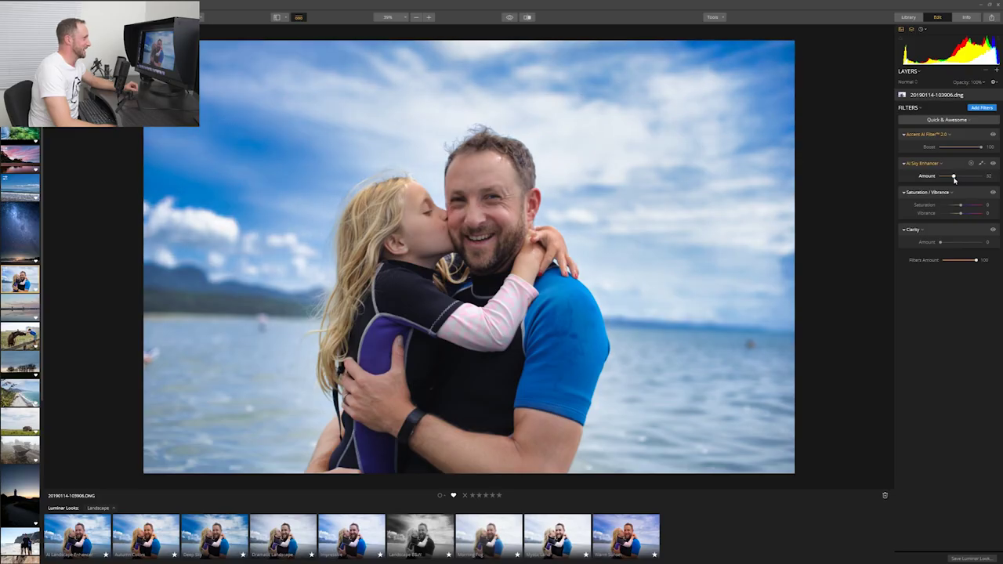
{"action": "mouse_move", "coordinate": [963, 178]}
{"action": "left_mouse_down"}
{"action": "mouse_move", "coordinate": [937, 177]}
{"action": "mouse_move", "coordinate": [961, 181]}
{"action": "left_mouse_up"}
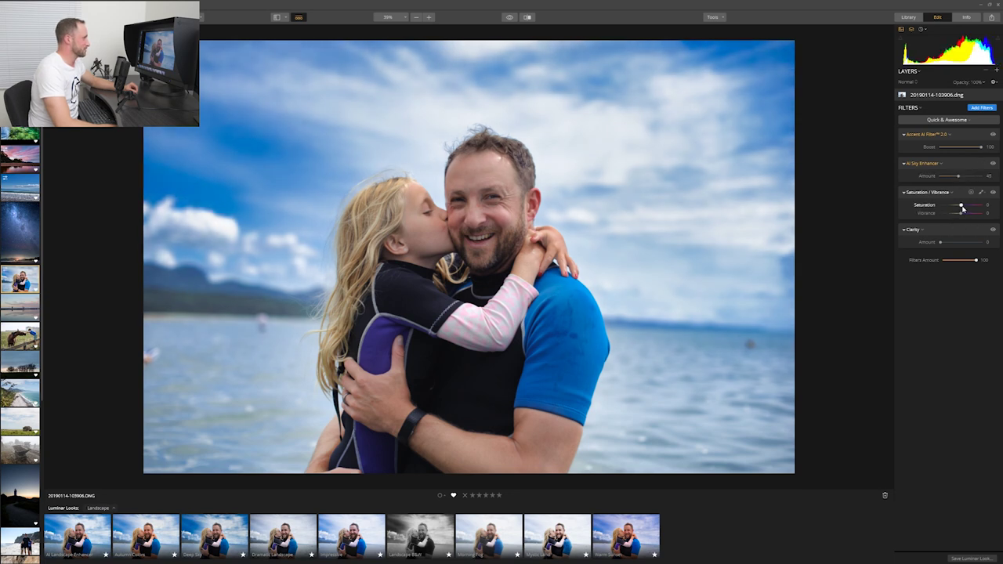
- Set the portrait's Saturation to 36, Vibrance to 18 and Accent AI boost to 83, and reduce the overall Filters Amount to about half
{"action": "left_click_drag", "start_coordinate": [964, 209], "coordinate": [971, 210]}
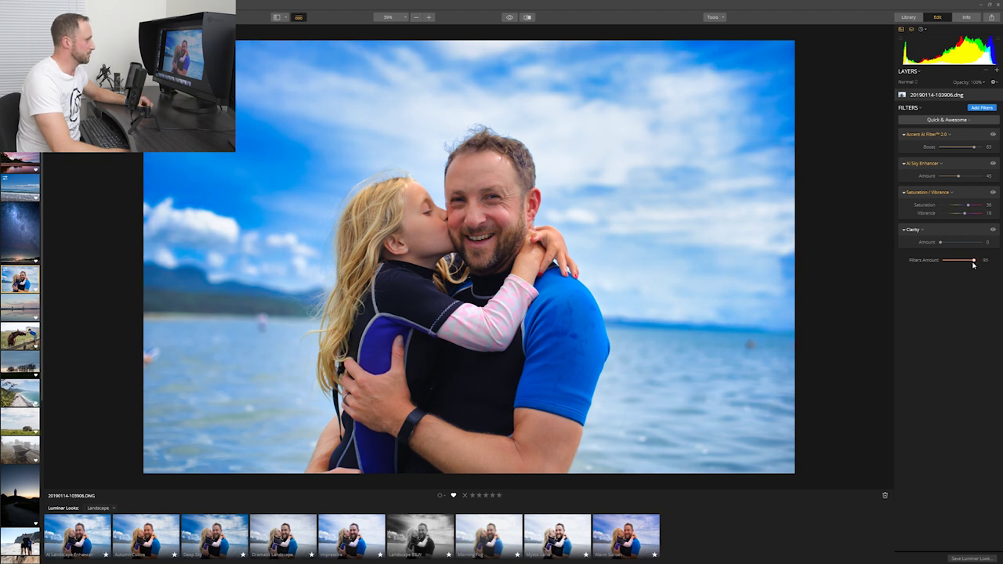
{"action": "left_click_drag", "start_coordinate": [976, 261], "coordinate": [959, 265]}
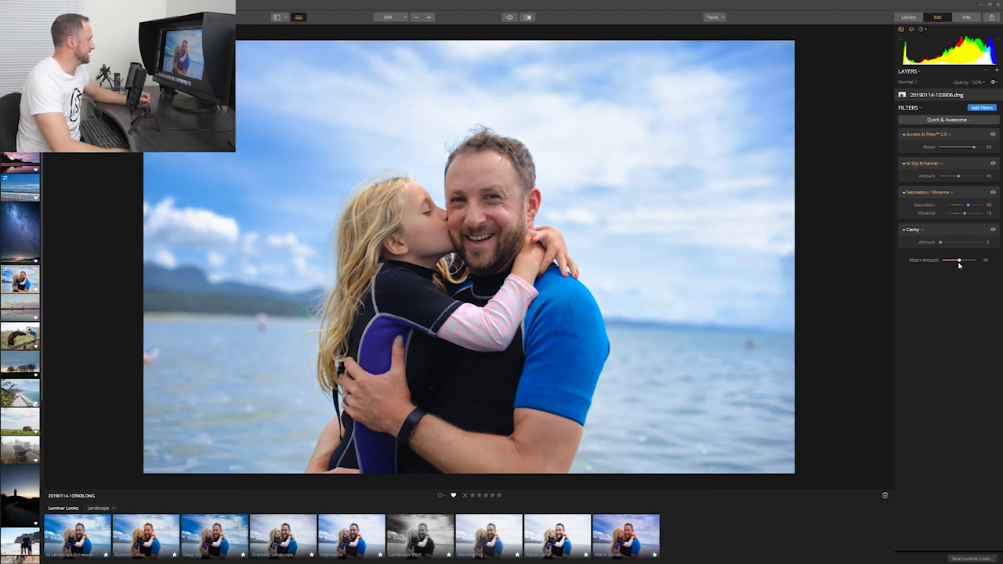
- Open the coastline photo with flax plants in the foreground and set its Accent AI Filter boost to 100
{"action": "key", "text": "Right"}
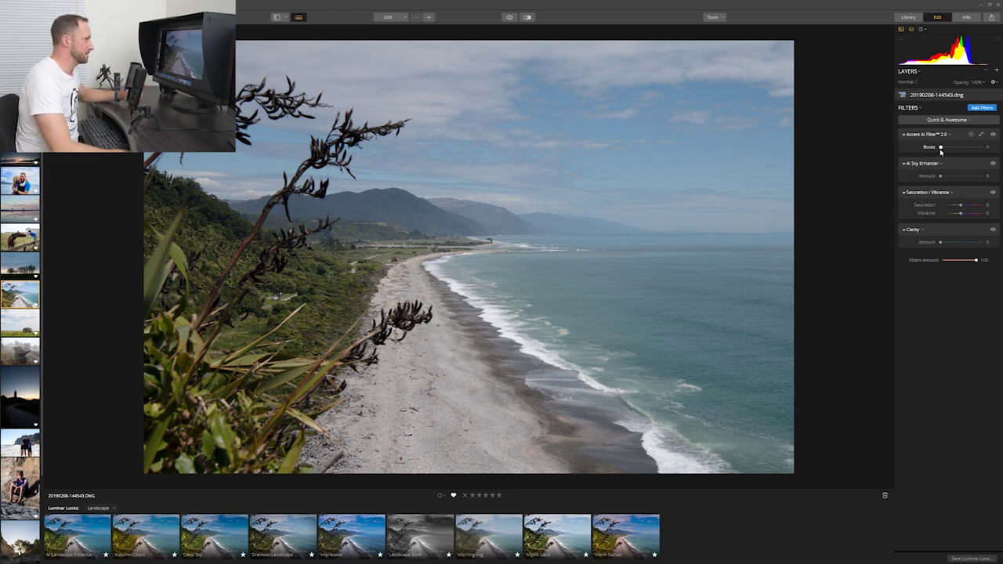
{"action": "left_click_drag", "start_coordinate": [941, 148], "coordinate": [981, 147]}
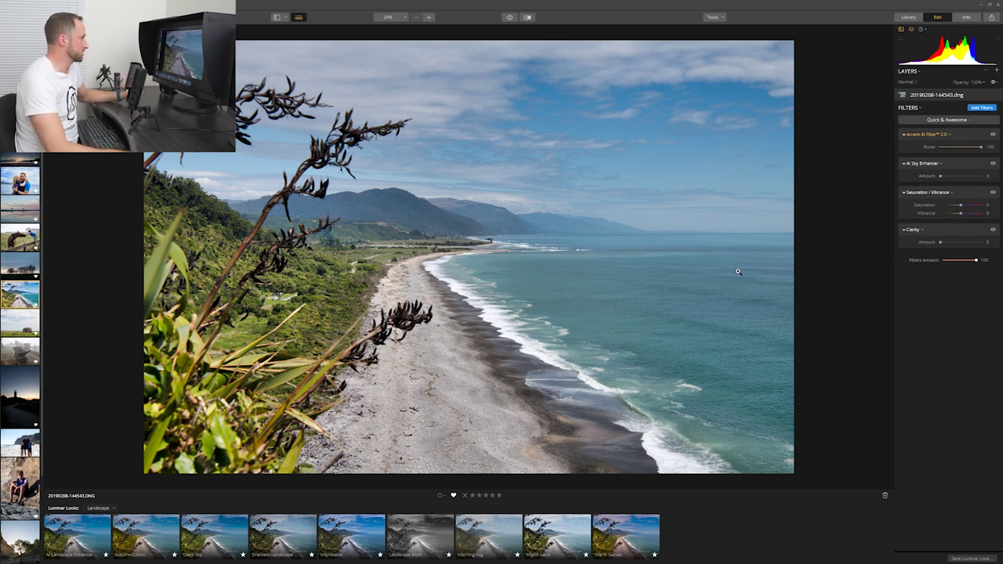
{"action": "mouse_move", "coordinate": [981, 146]}
{"action": "left_mouse_down"}
{"action": "mouse_move", "coordinate": [941, 147]}
{"action": "mouse_move", "coordinate": [998, 152]}
{"action": "left_mouse_up"}
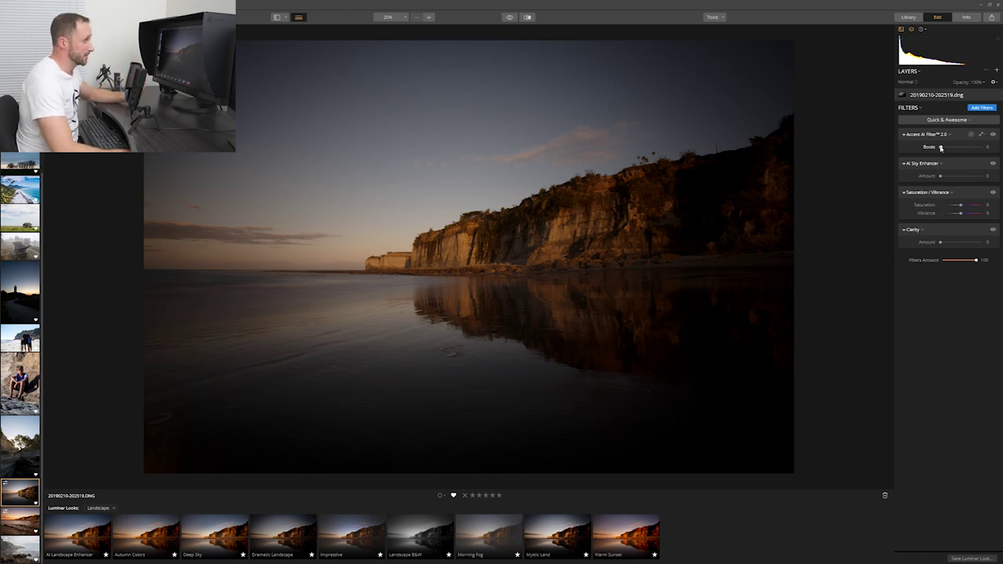
- Set the Accent AI Filter boost to 100 on the dark photo of cliffs reflected in wet sand
{"action": "left_click_drag", "start_coordinate": [941, 147], "coordinate": [917, 161]}
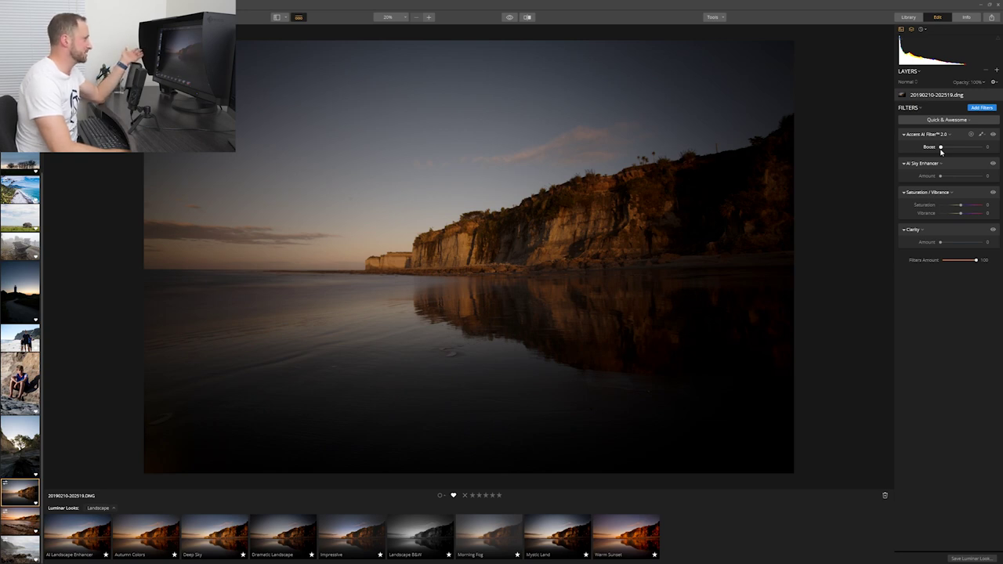
{"action": "left_click_drag", "start_coordinate": [942, 152], "coordinate": [982, 153]}
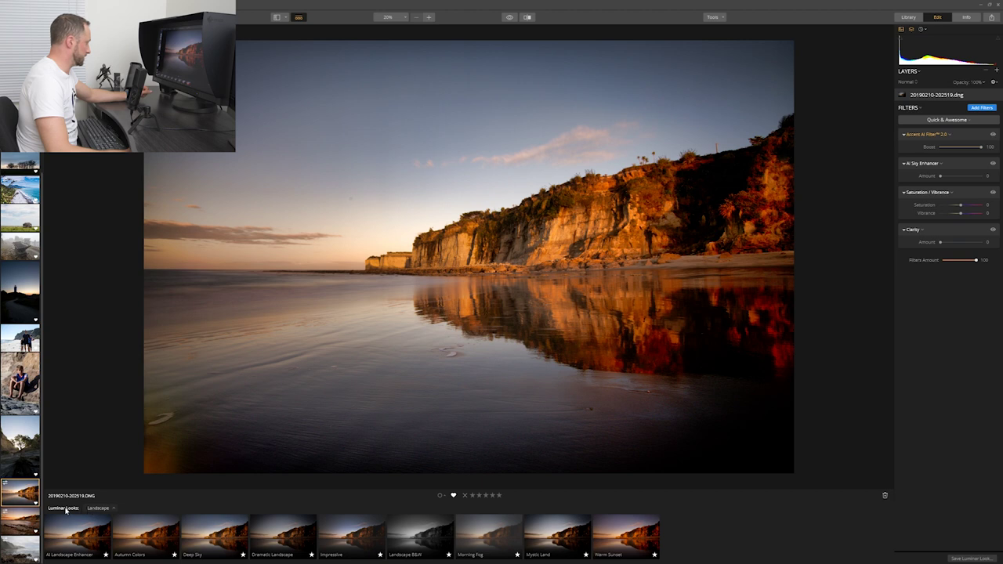
- Browse the Luminar Looks collections and try the Landscape looks AI Landscape Enhancer, Autumn Colors, Deep Sky and Dramatic Landscape on the cliff photo
{"action": "left_click", "coordinate": [98, 508]}
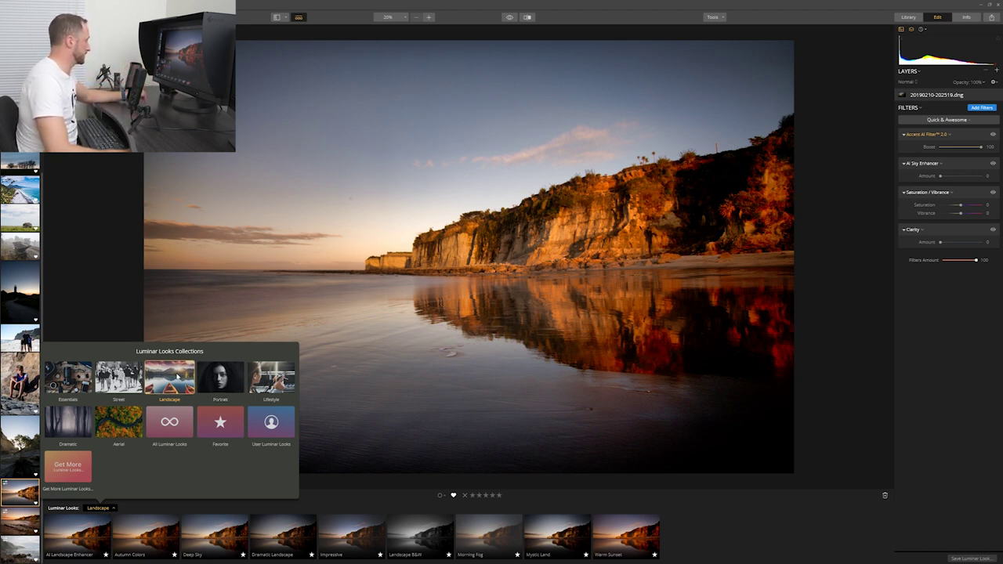
{"action": "left_click", "coordinate": [93, 537]}
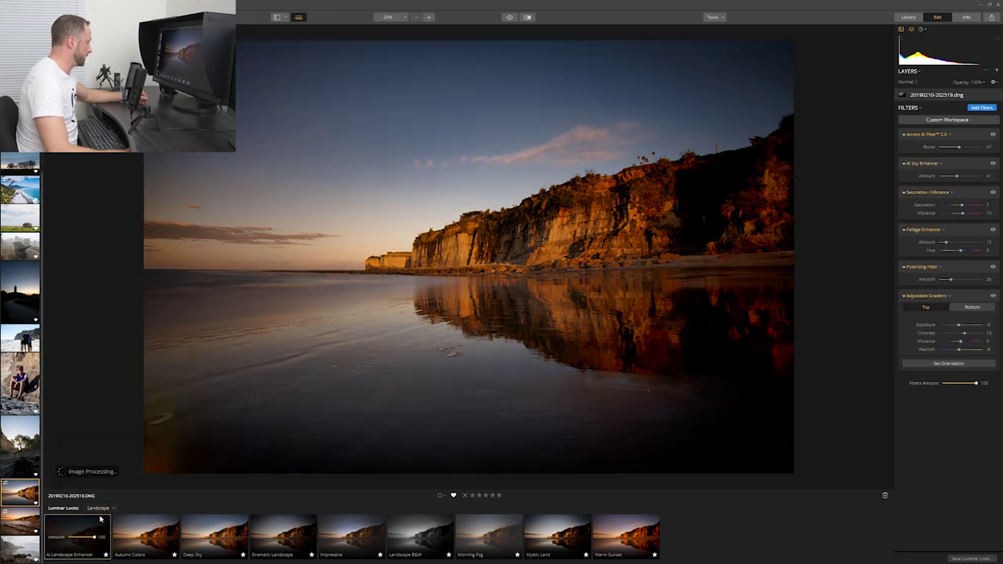
{"action": "left_click", "coordinate": [138, 528]}
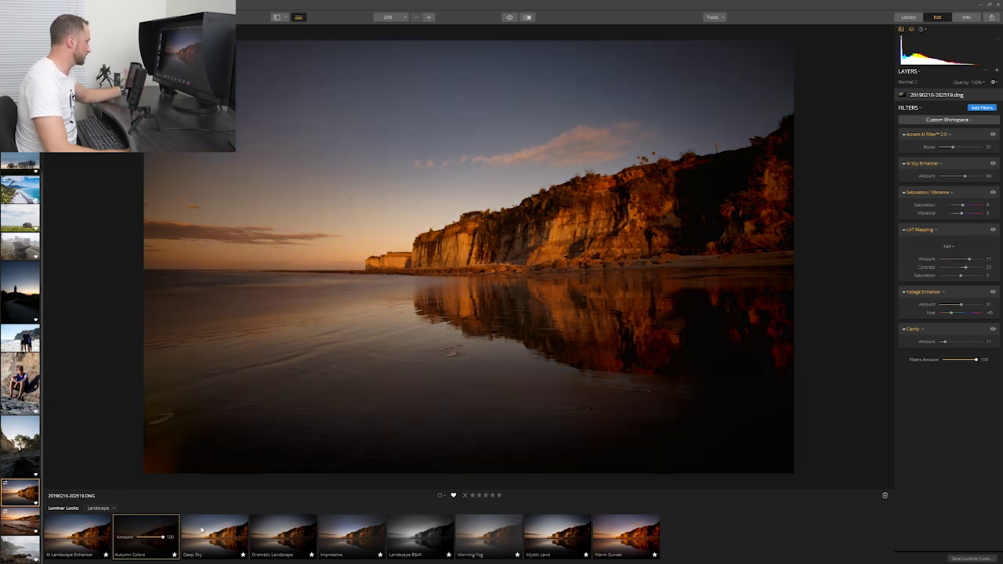
{"action": "left_click", "coordinate": [202, 530]}
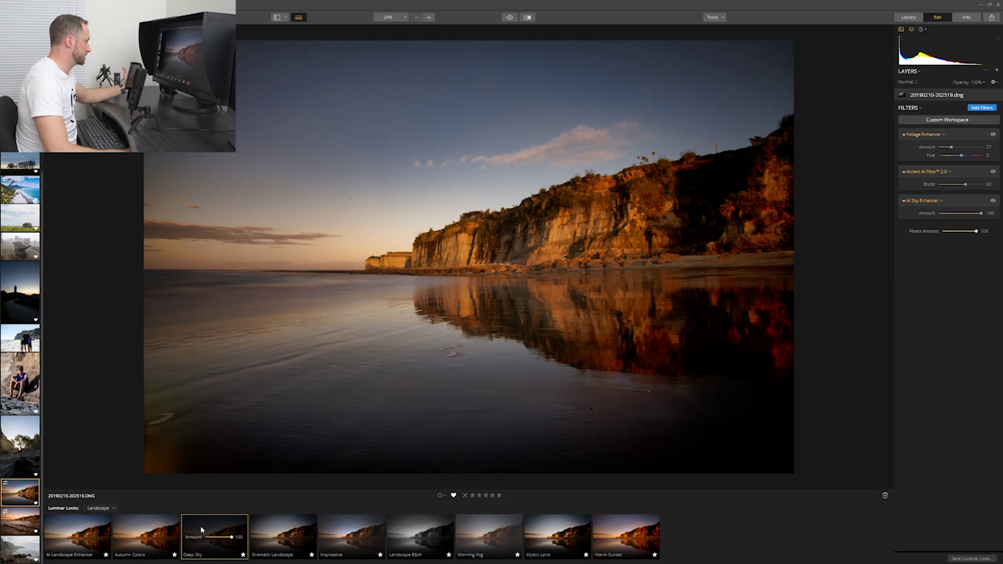
{"action": "left_click", "coordinate": [282, 533]}
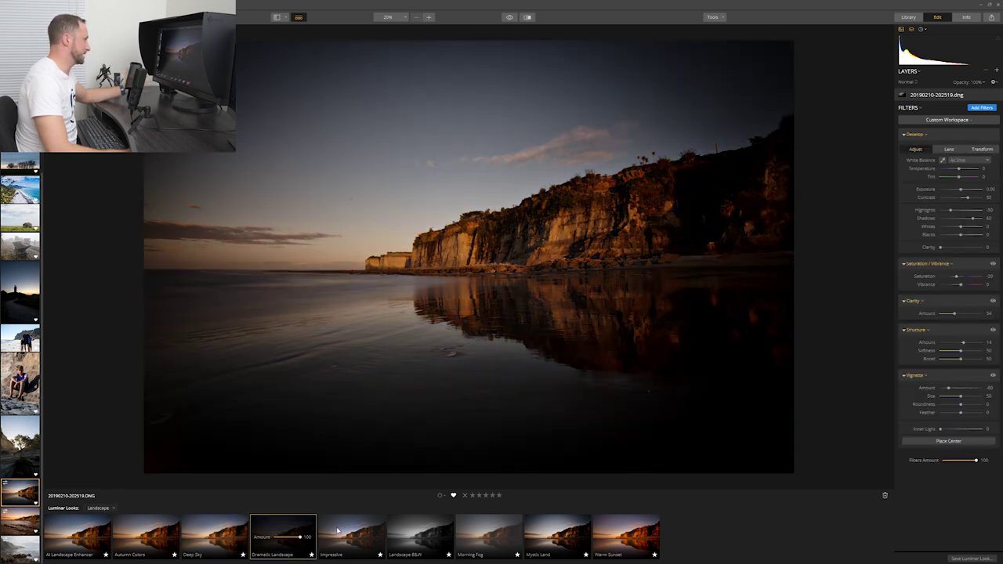
- Try the Impressive, Landscape B&W and Mystic Land looks on the cliff photo, and apply the Warm Sunset look
{"action": "left_click", "coordinate": [375, 536]}
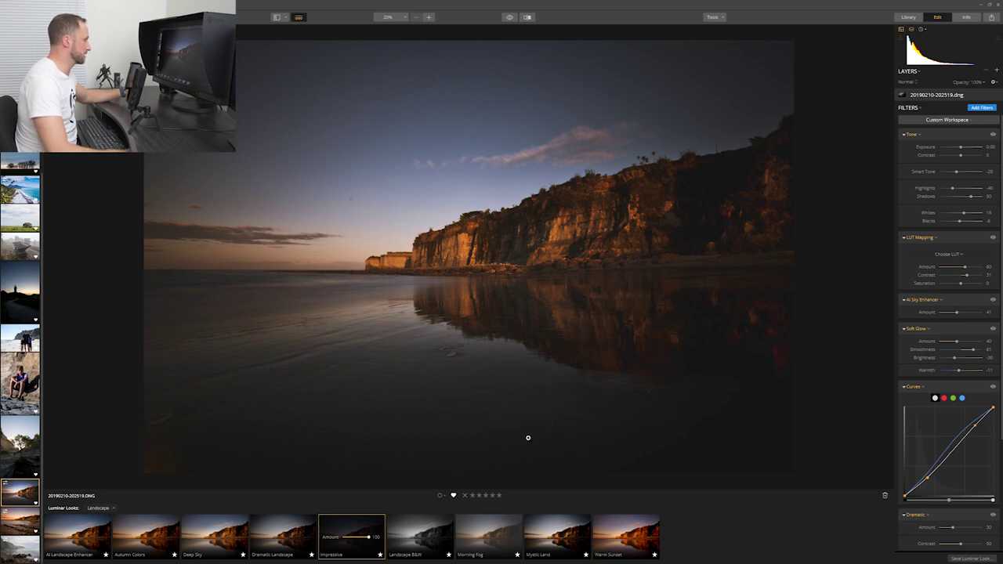
{"action": "left_click", "coordinate": [417, 527]}
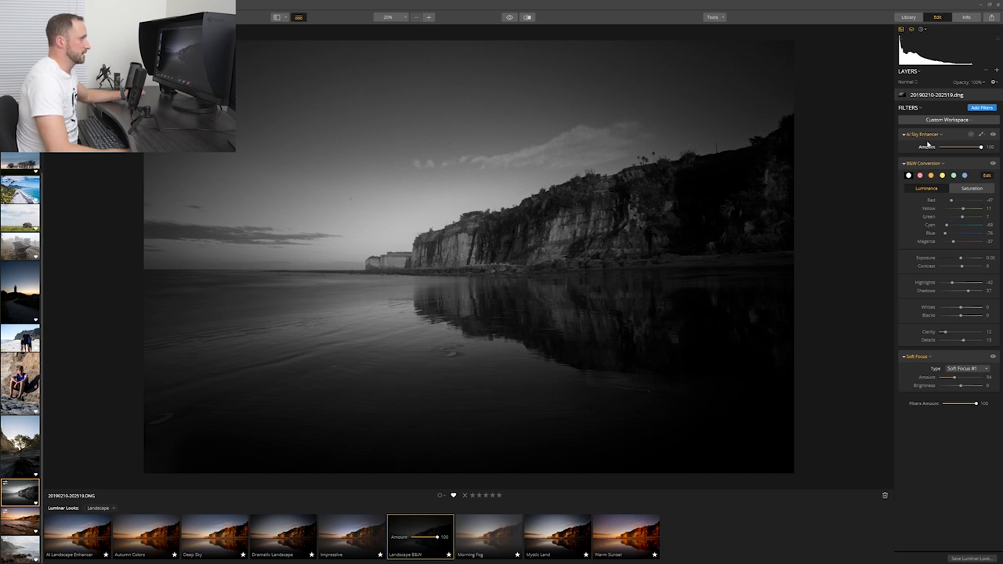
{"action": "left_click", "coordinate": [544, 538]}
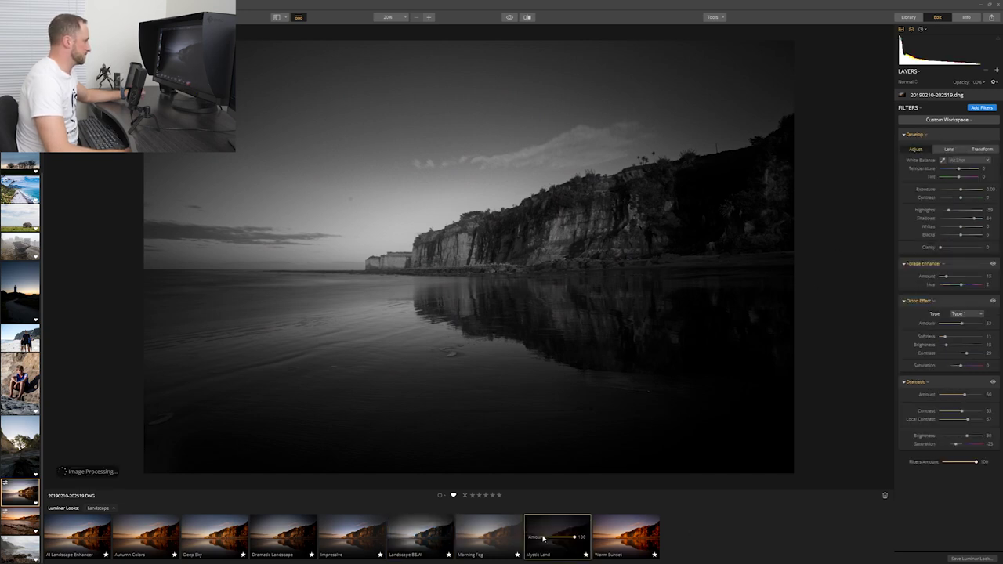
{"action": "left_click", "coordinate": [619, 532]}
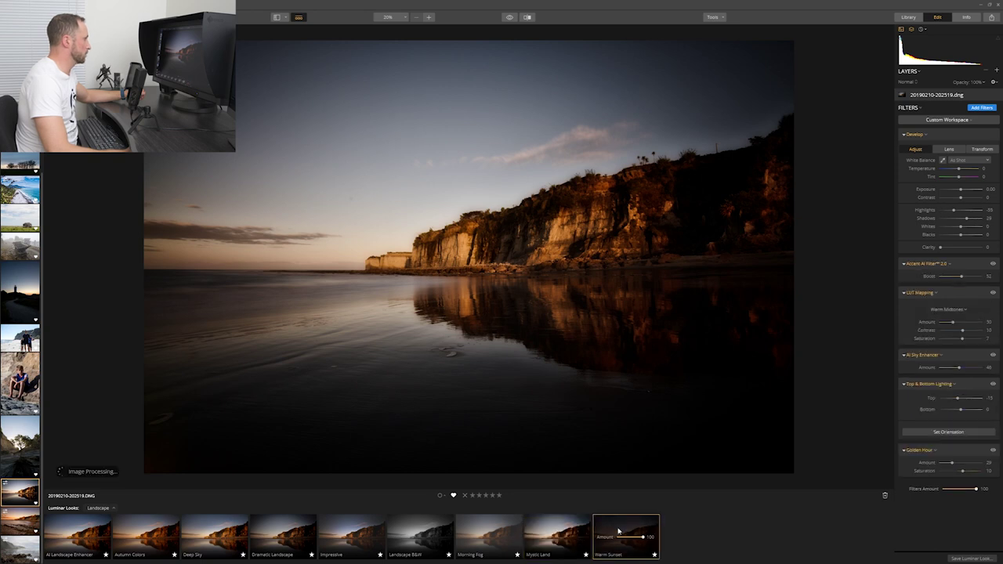